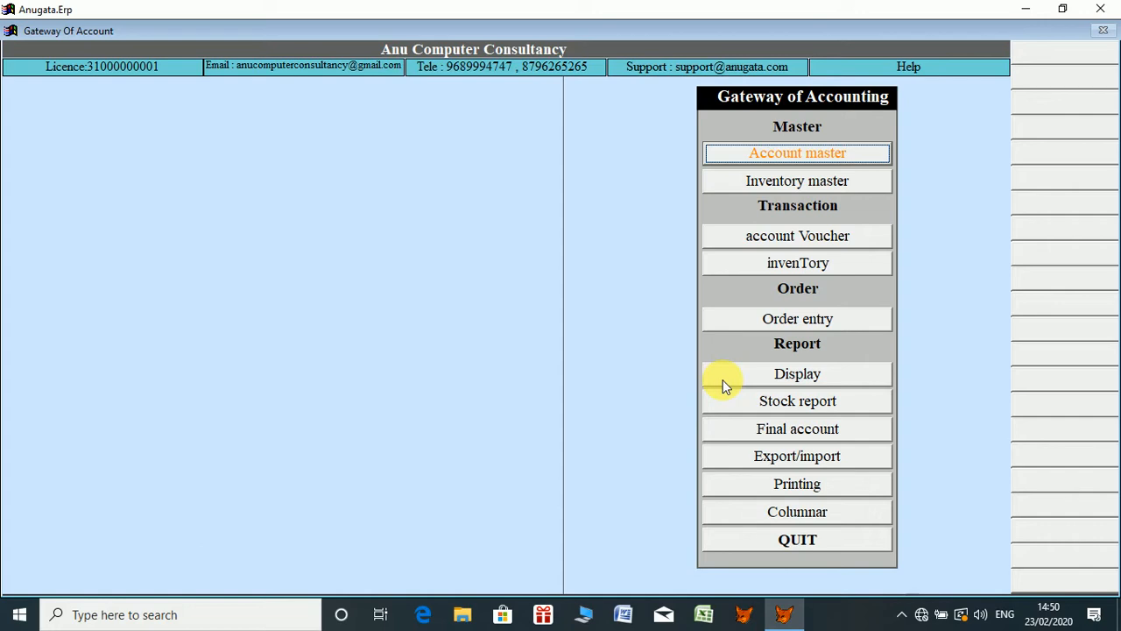
Open the Account Master menu and move to the voucher type option
key("Return")
key("Down")
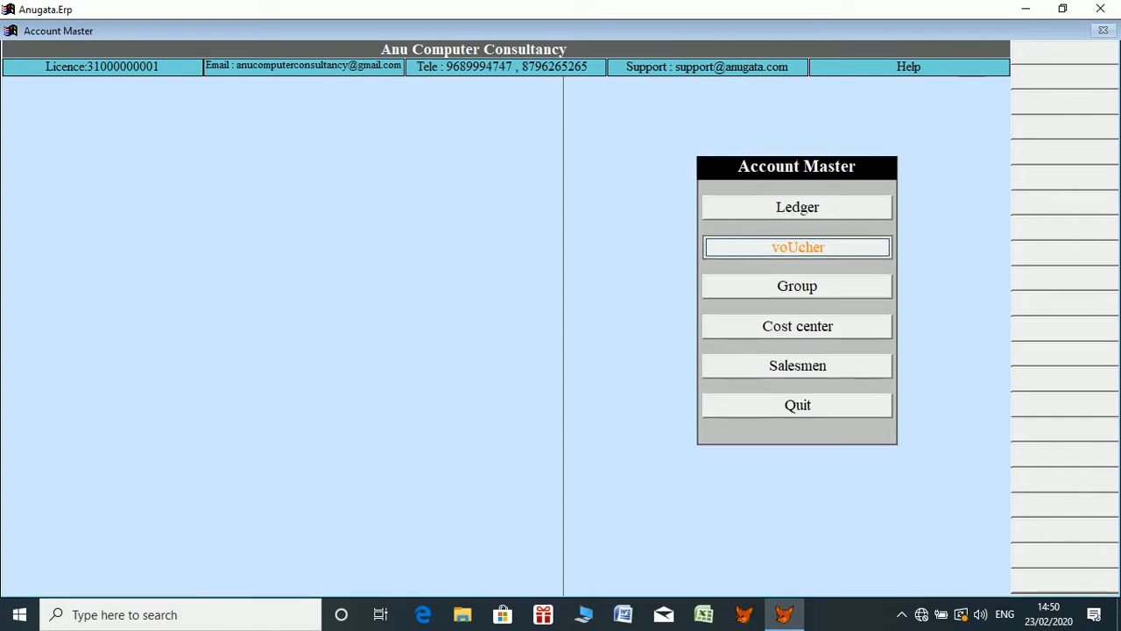
Start a new voucher type named Pune Sales
key("Return")
key("Return")
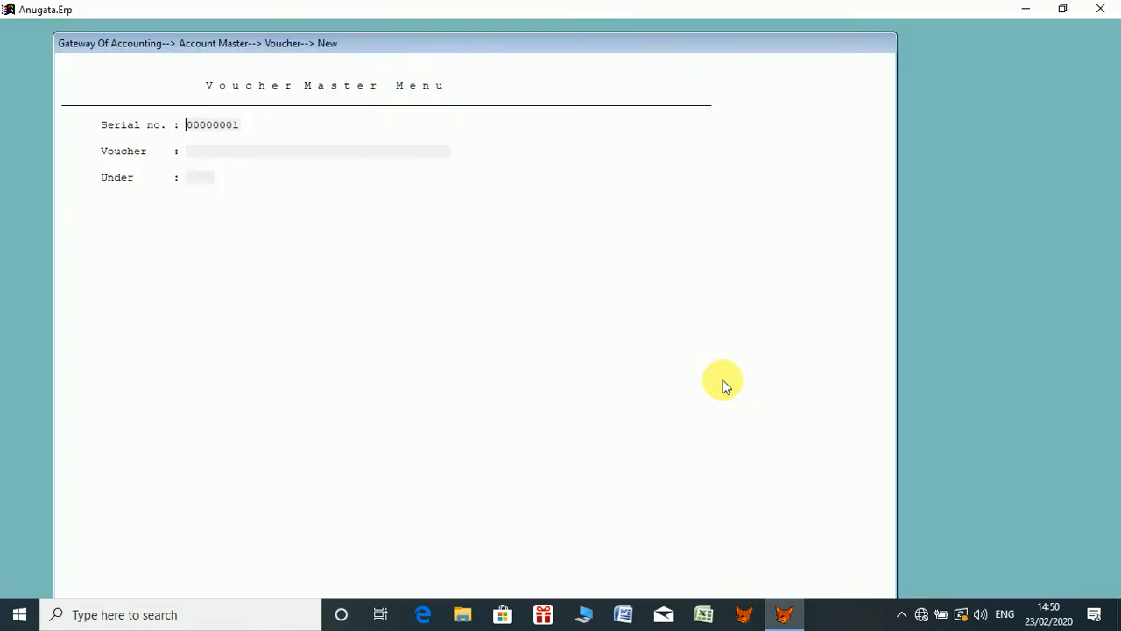
key("Return")
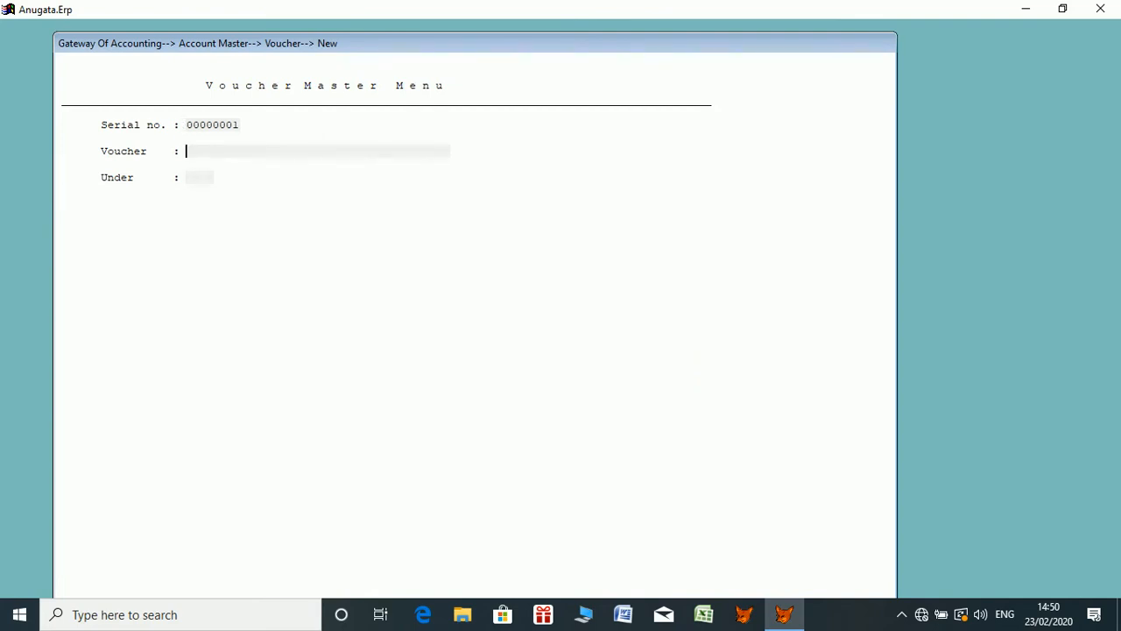
type("Pune Sales")
key("Return")
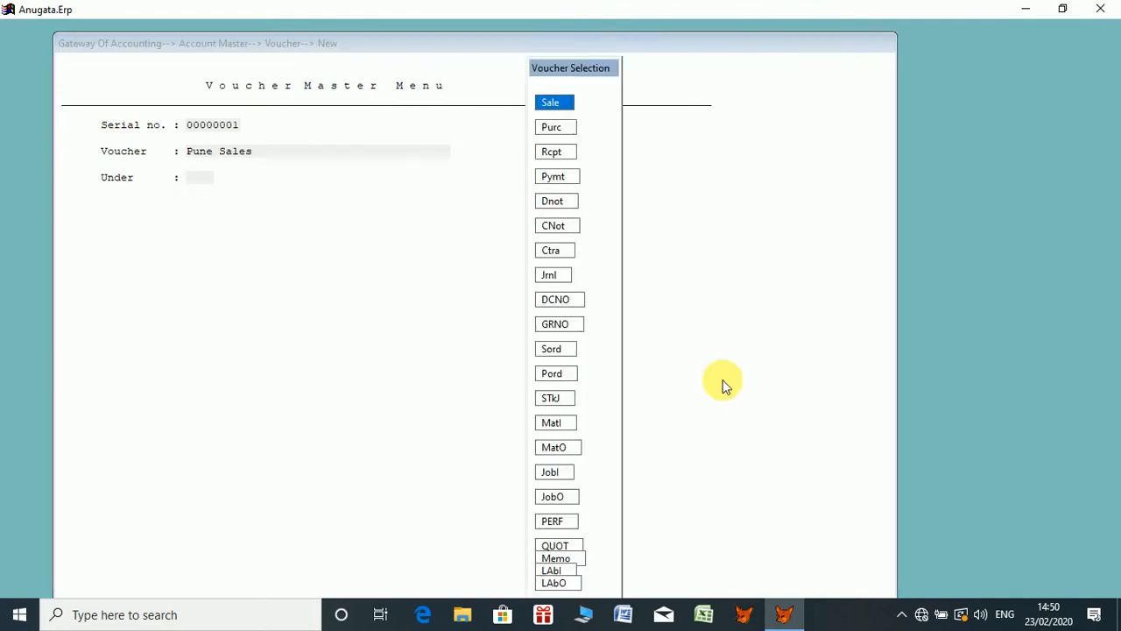
Place Pune Sales under the Sale category and save it
key("Down")
key("Down")
key("Down")
key("Down")
key("Down")
key("Up")
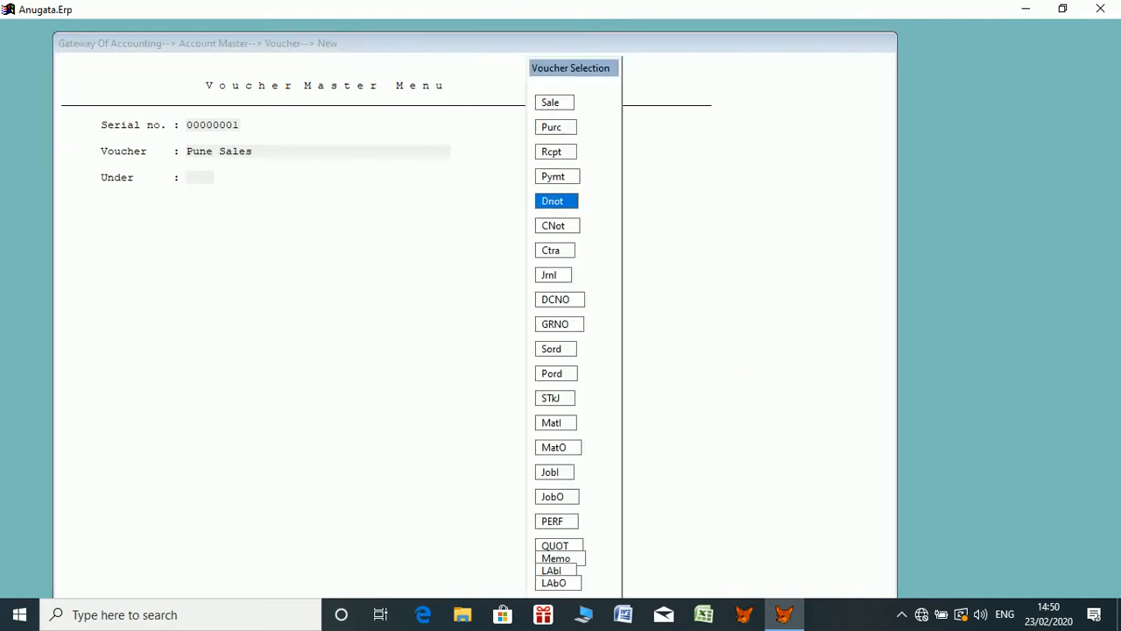
key("Up")
key("Up")
key("Up")
key("Up")
key("Return")
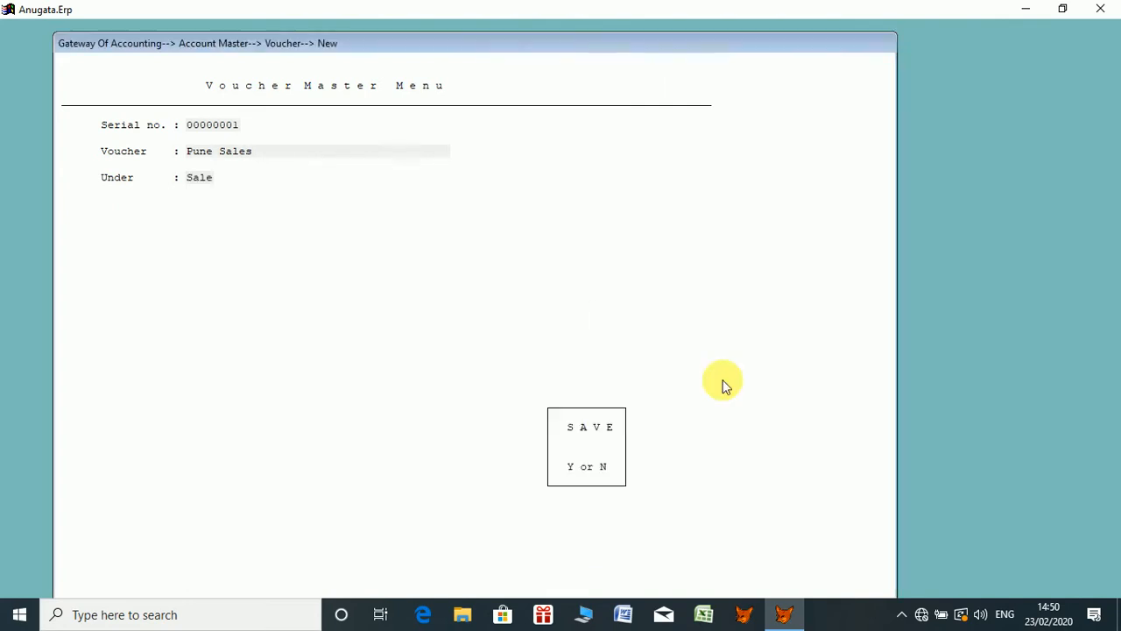
key("y")
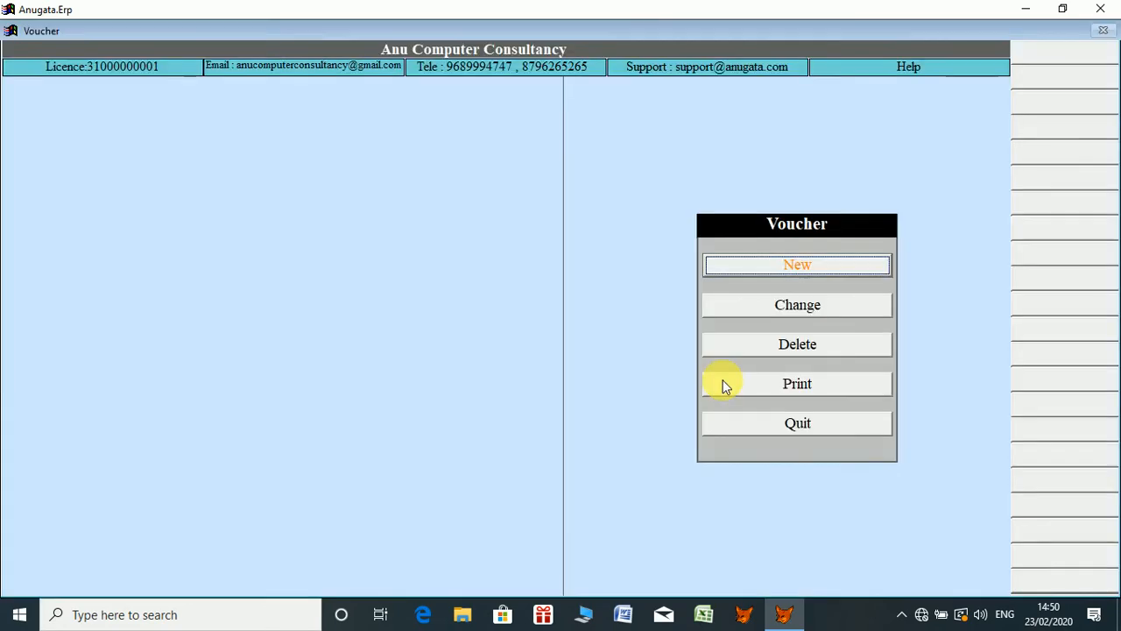
key("Down")
key("Return")
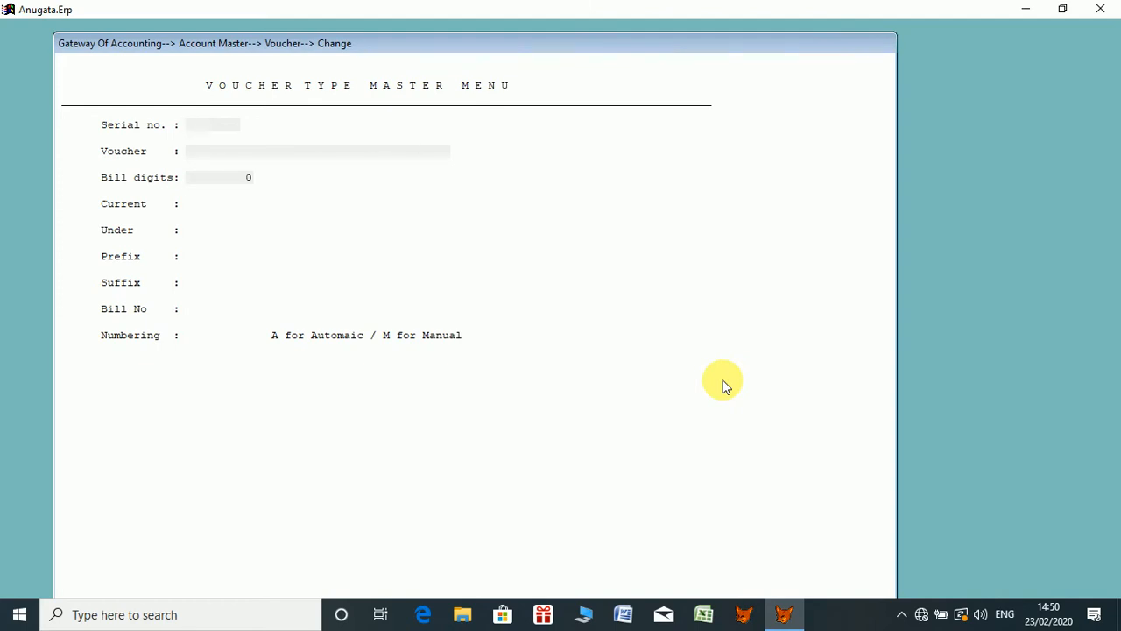
Select PUNE SALES from the voucher type list and open it for editing
key("Return")
key("Down")
key("Down")
key("Down")
key("Down")
key("Down")
key("Down")
key("Down")
key("Down")
key("Down")
key("Down")
key("Down")
key("Down")
key("Down")
key("Down")
key("Down")
key("Down")
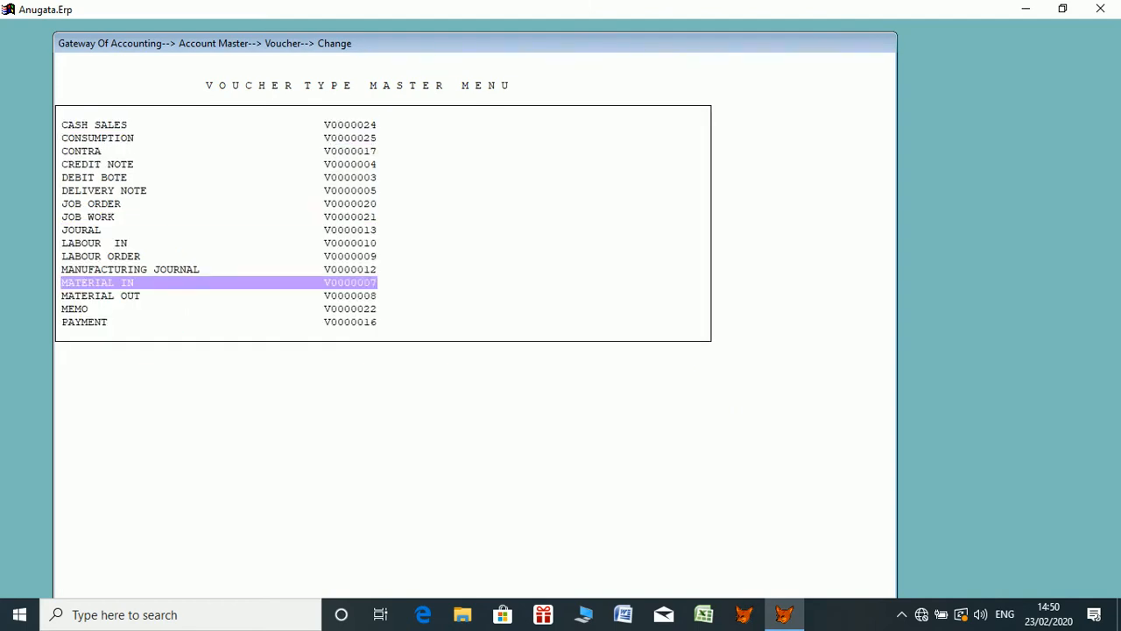
key("Up")
key("Up")
key("Up")
key("Up")
key("Up")
key("Up")
key("Up")
key("Up")
key("Up")
key("Up")
key("Up")
key("Up")
key("Up")
key("Up")
key("Up")
key("Up")
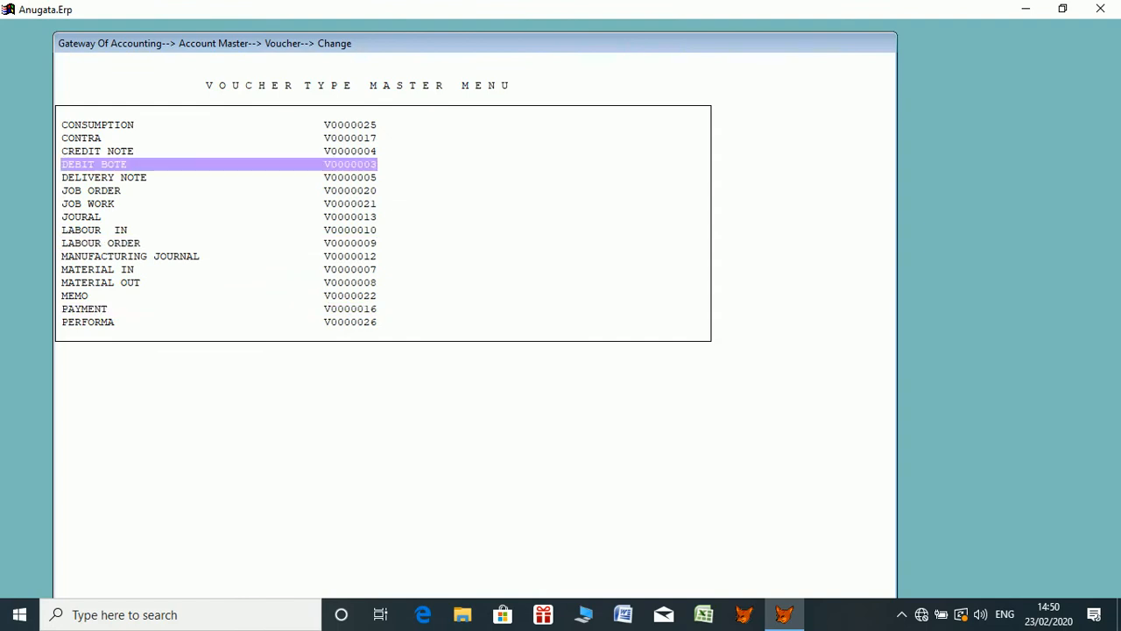
key("Down")
key("Down")
key("Down")
key("Down")
key("Down")
key("Down")
key("Down")
key("Down")
key("Down")
key("Down")
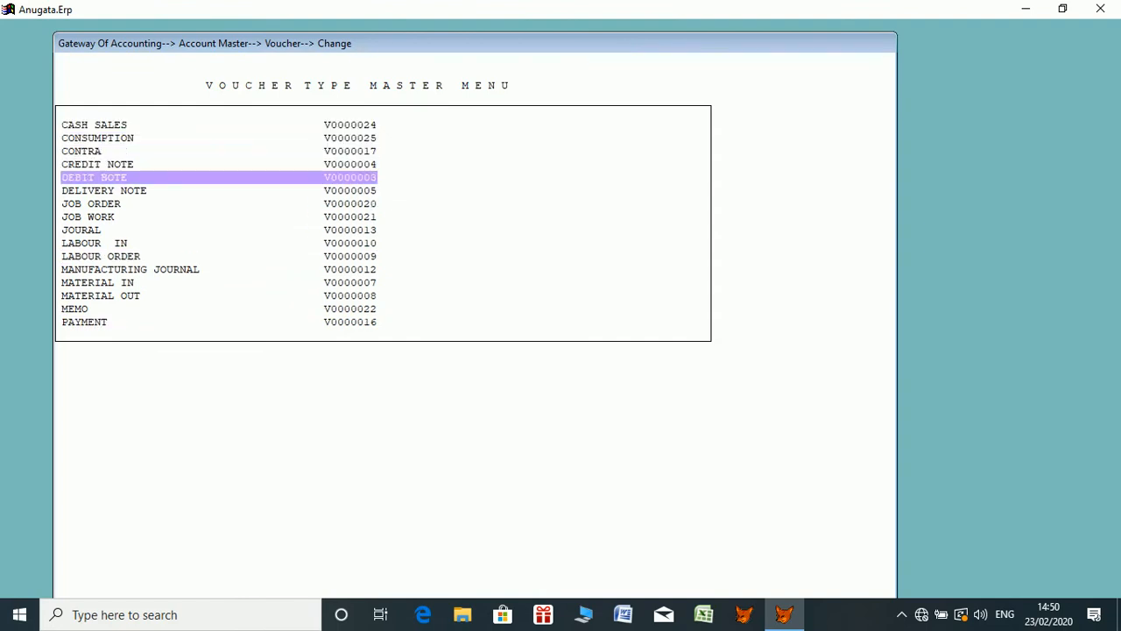
key("Down")
key("Down")
key("Down")
key("Down")
key("Down")
key("Down")
key("Down")
key("Down")
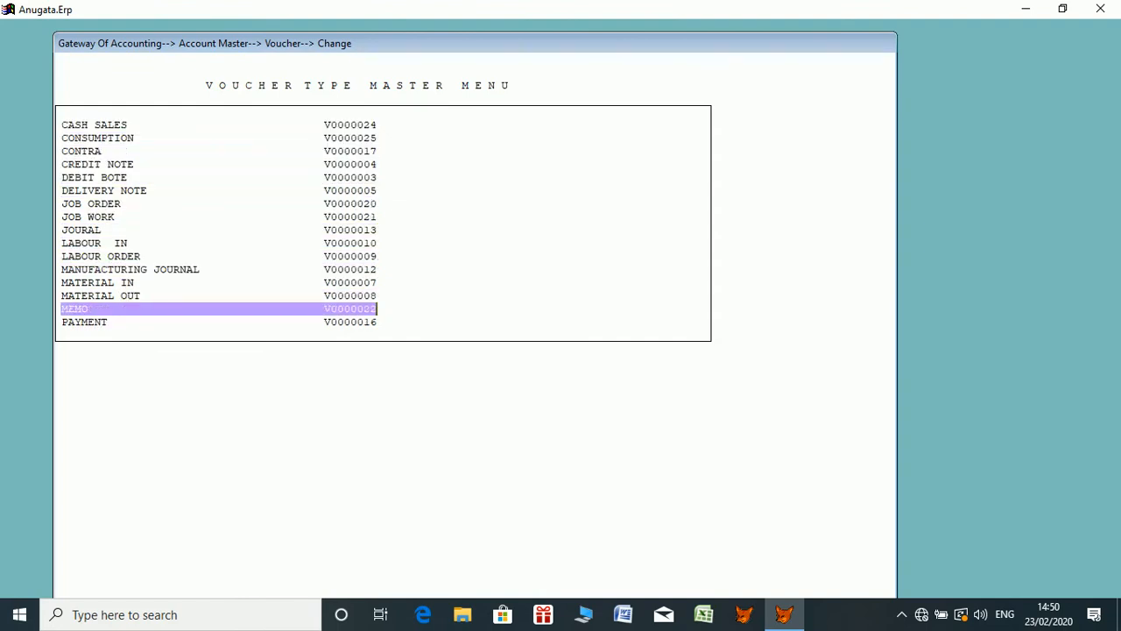
key("Down")
key("Down")
key("Down")
key("Down")
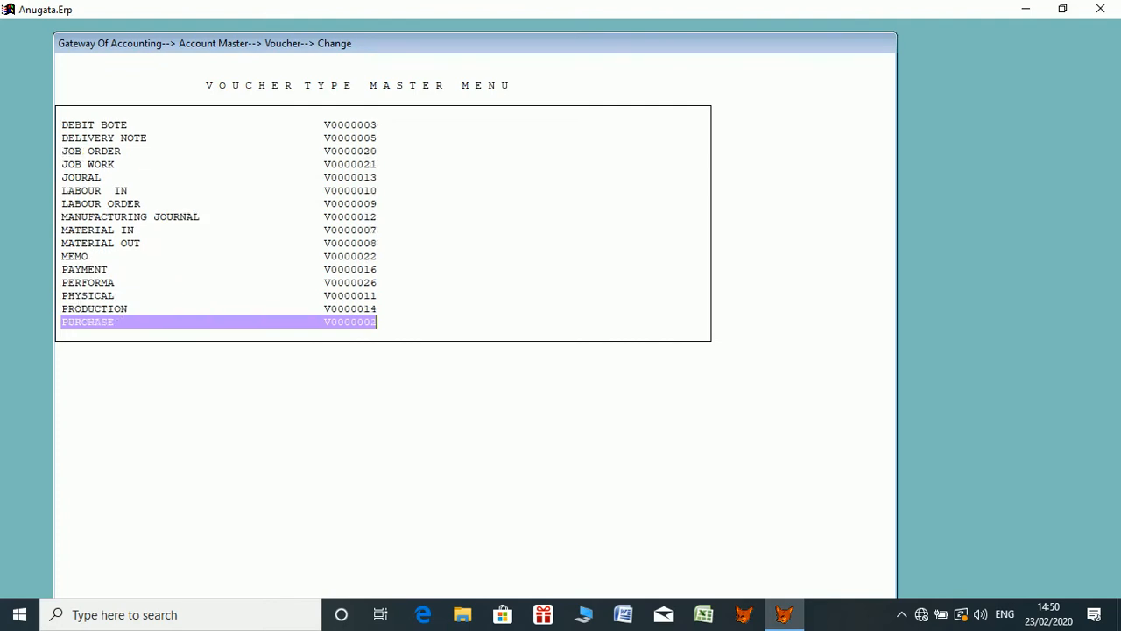
key("Up")
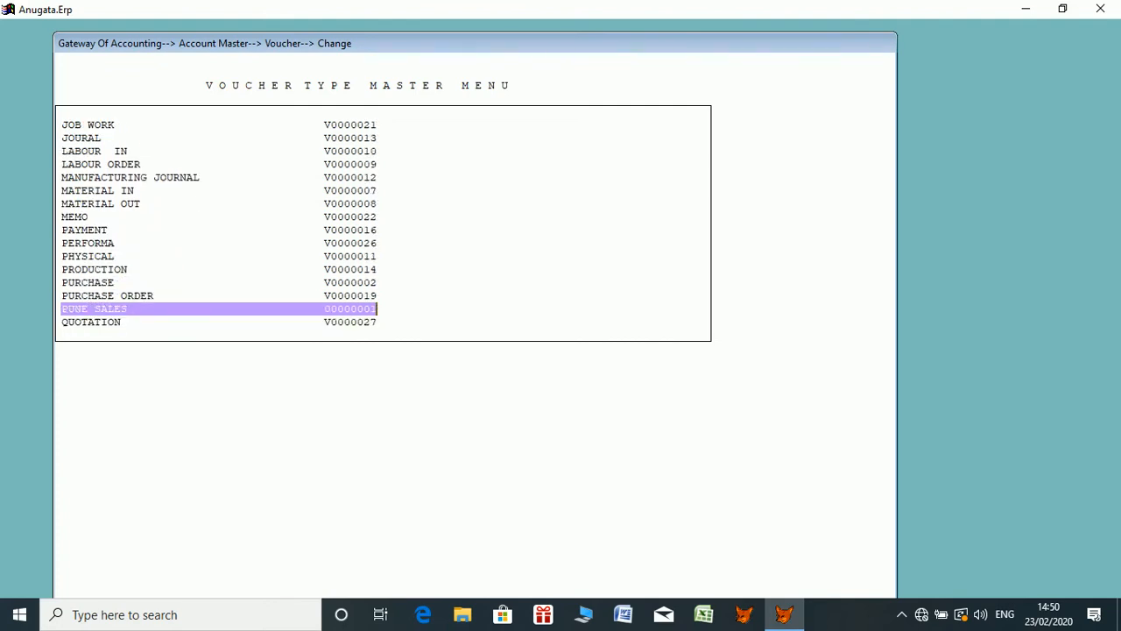
key("Return")
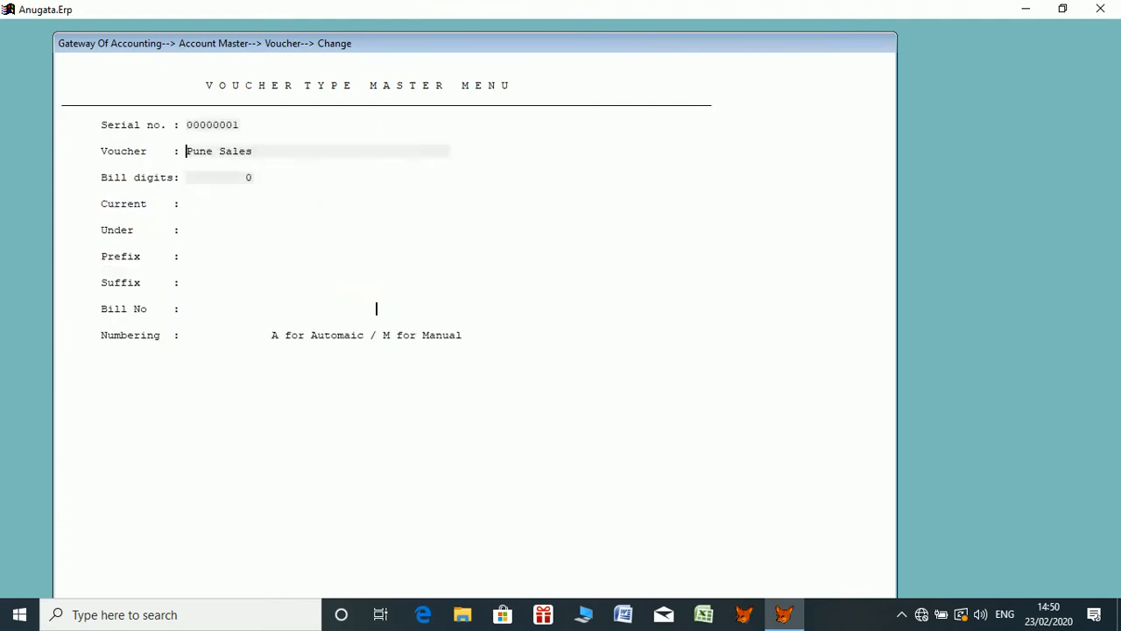
key("Return")
Set bill digits 3, starting number 1, suffix /2020 and automatic numbering, then save
type("3")
key("Return")
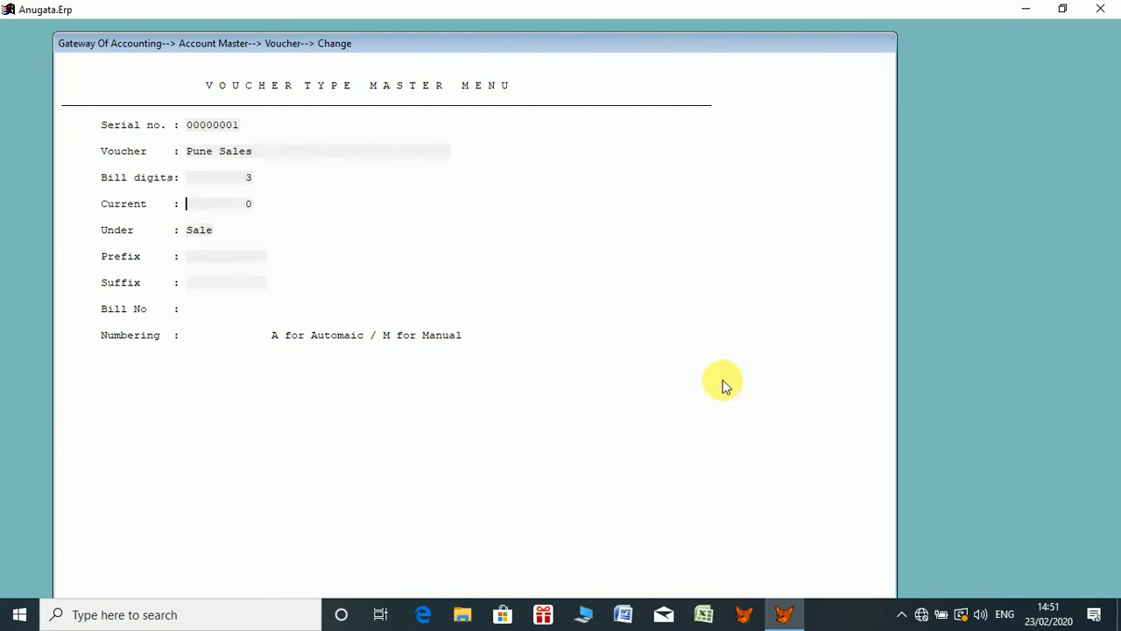
type("1")
key("Return")
key("Return")
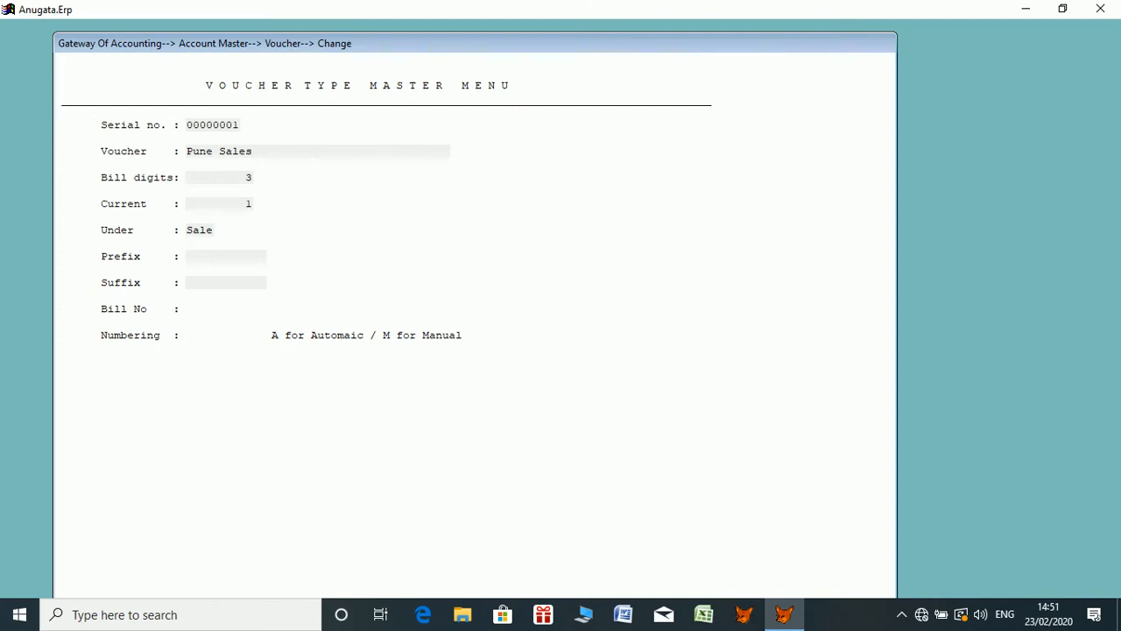
key("Return")
type("/2020")
key("Return")
type("A")
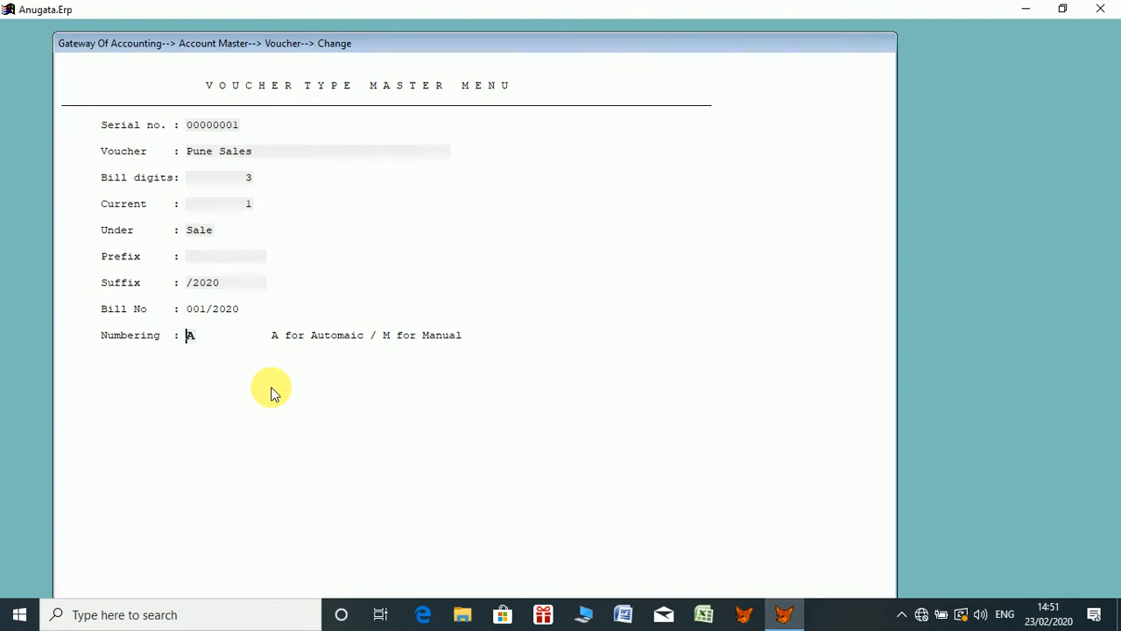
key("Return")
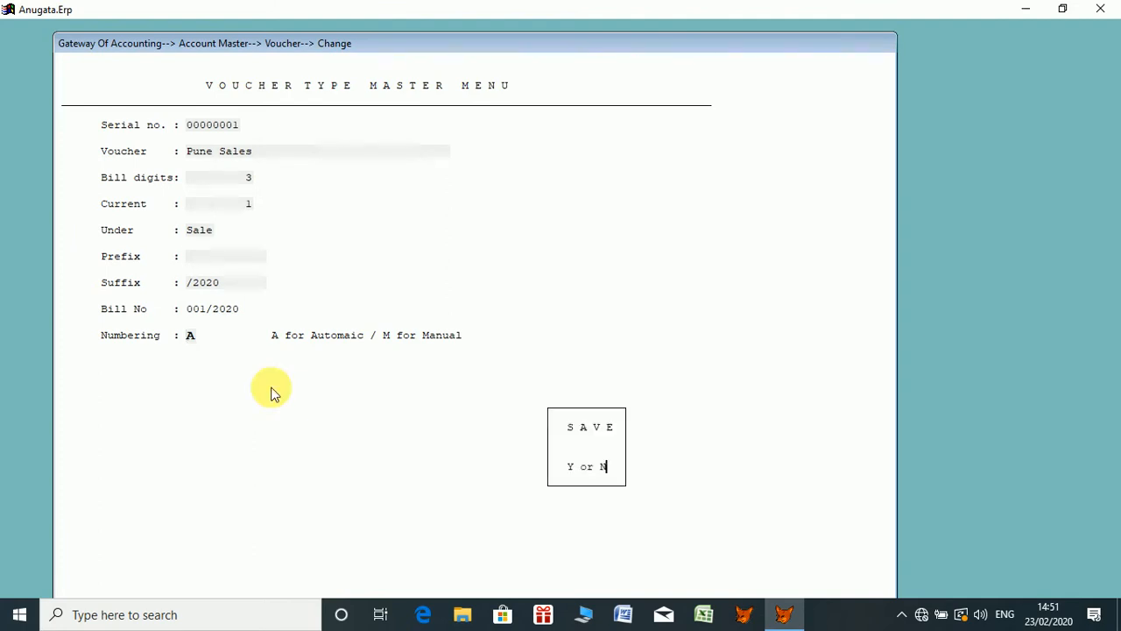
key("y")
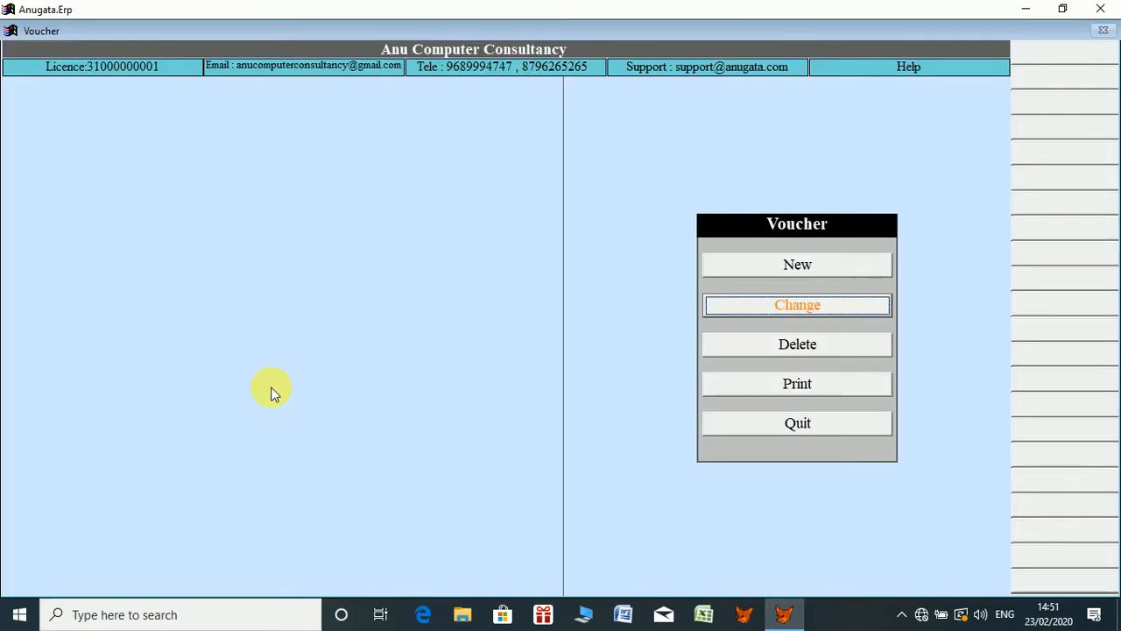
Go from the accounting gateway to the stock group change list in inventory master
key("Escape")
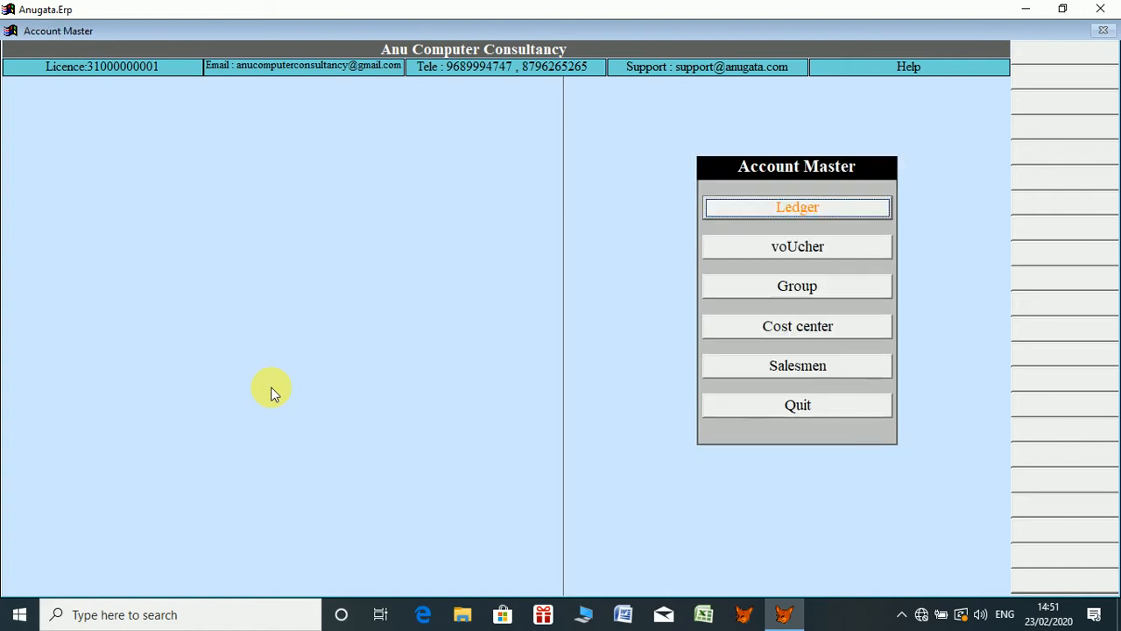
key("Escape")
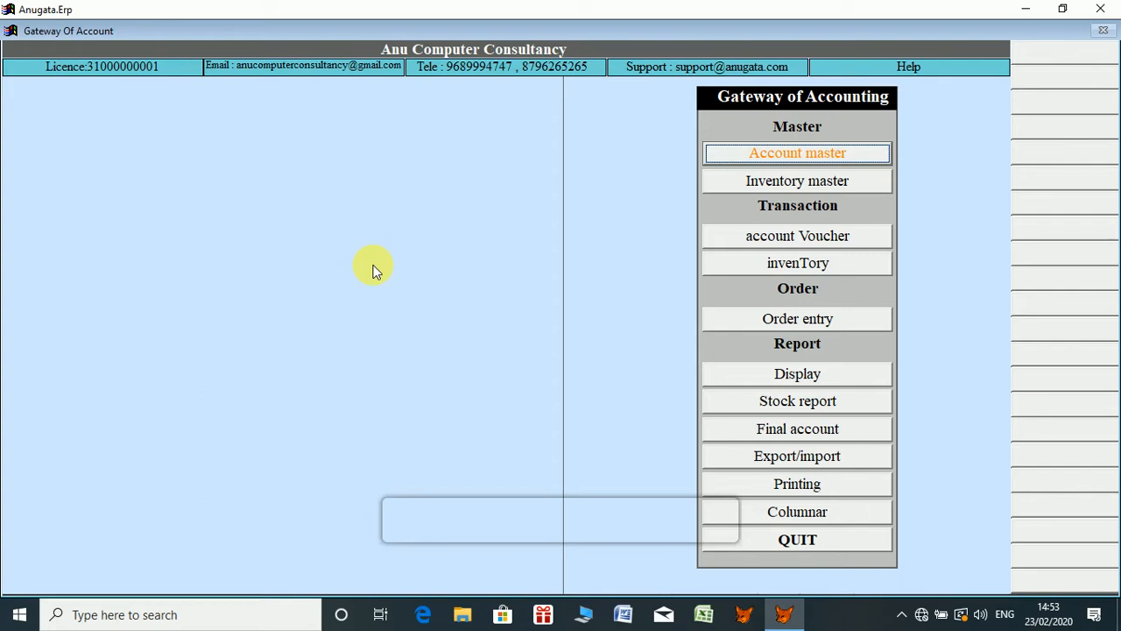
key("Down")
key("Return")
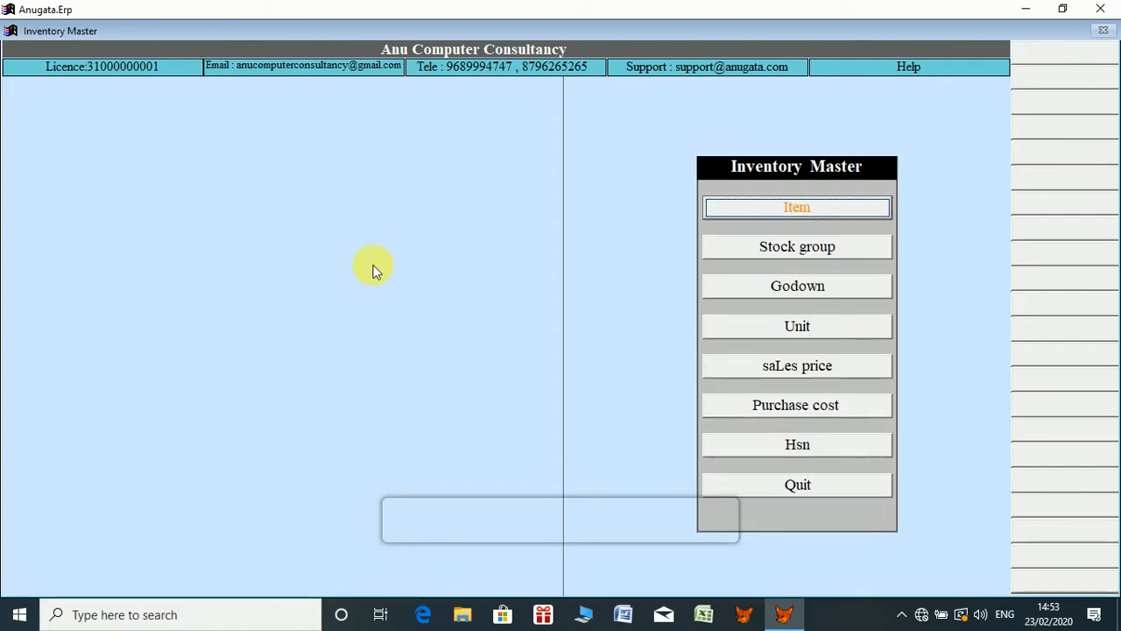
key("Down")
key("Return")
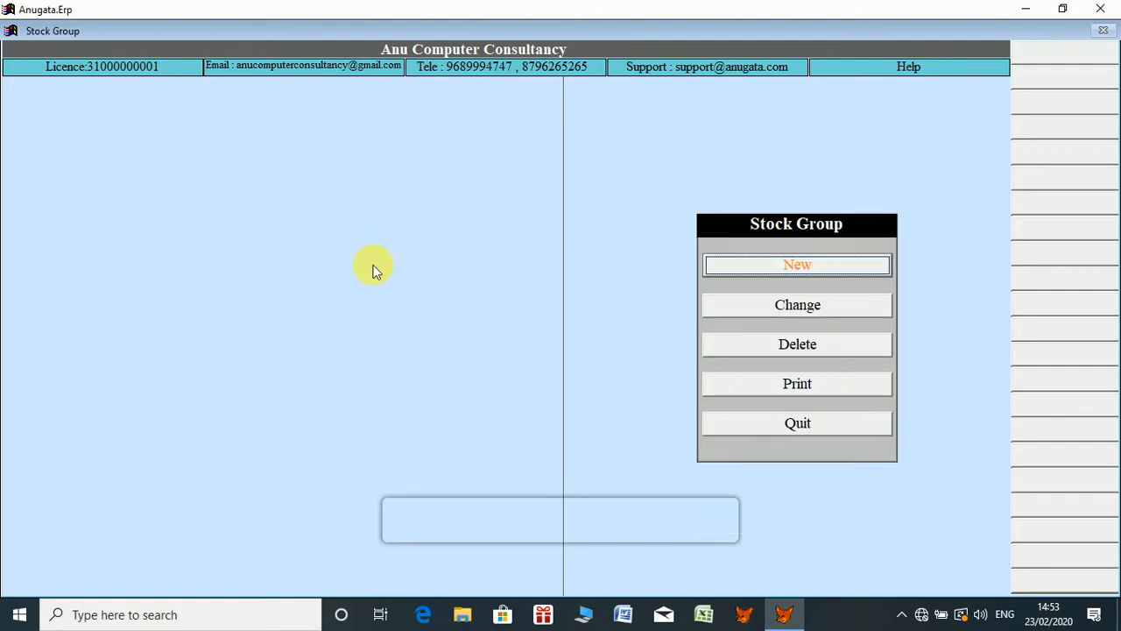
key("Down")
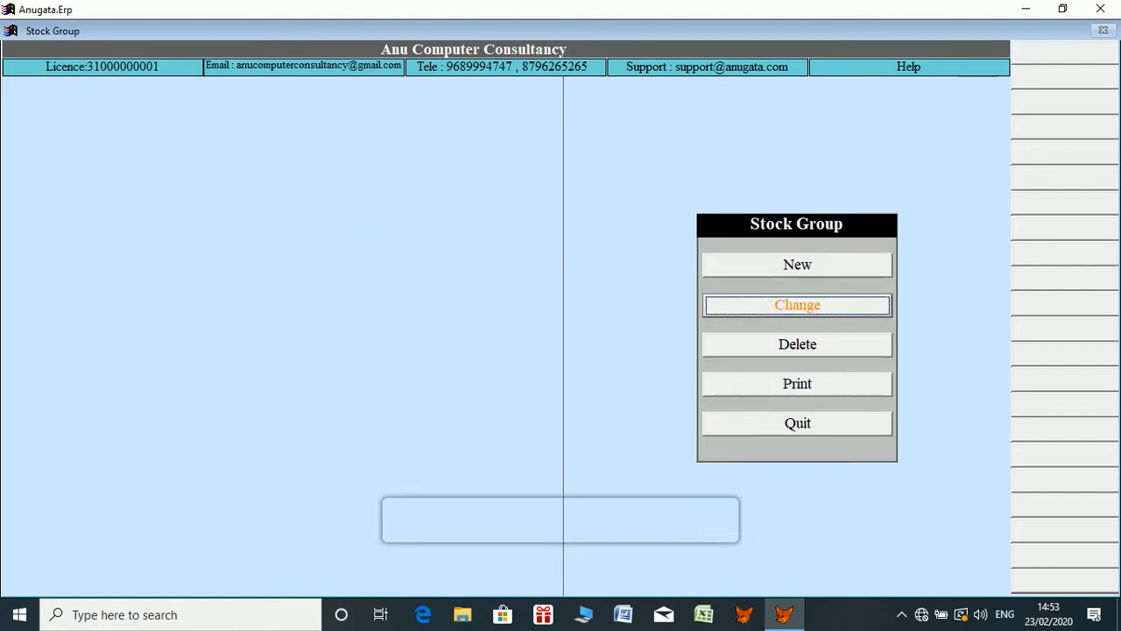
key("Return")
Confirm the NOKIA stock group's HSN 123456 and 12/6/6 GST rates, and save it
key("Down")
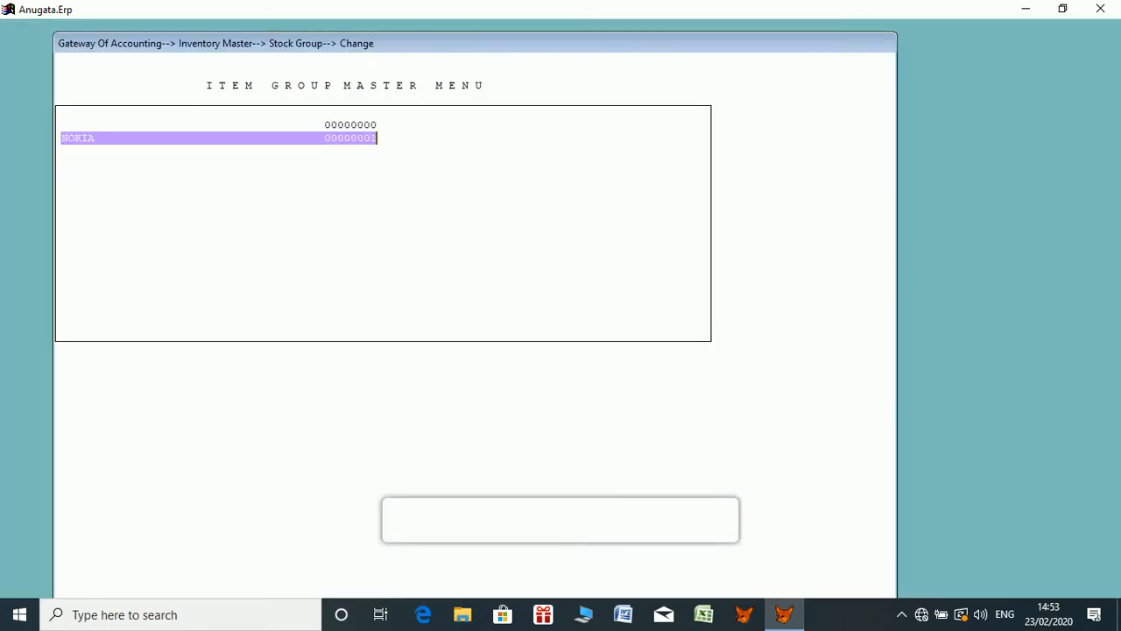
key("Return")
key("Return")
key("Return")
key("Return")
key("Return")
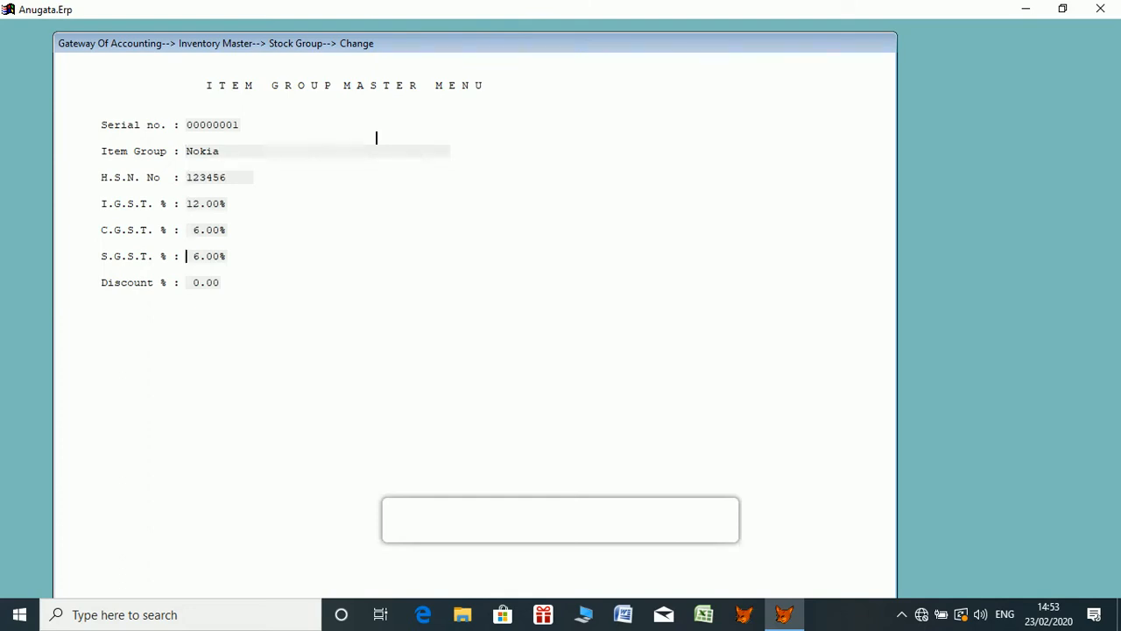
key("Return")
key("Return")
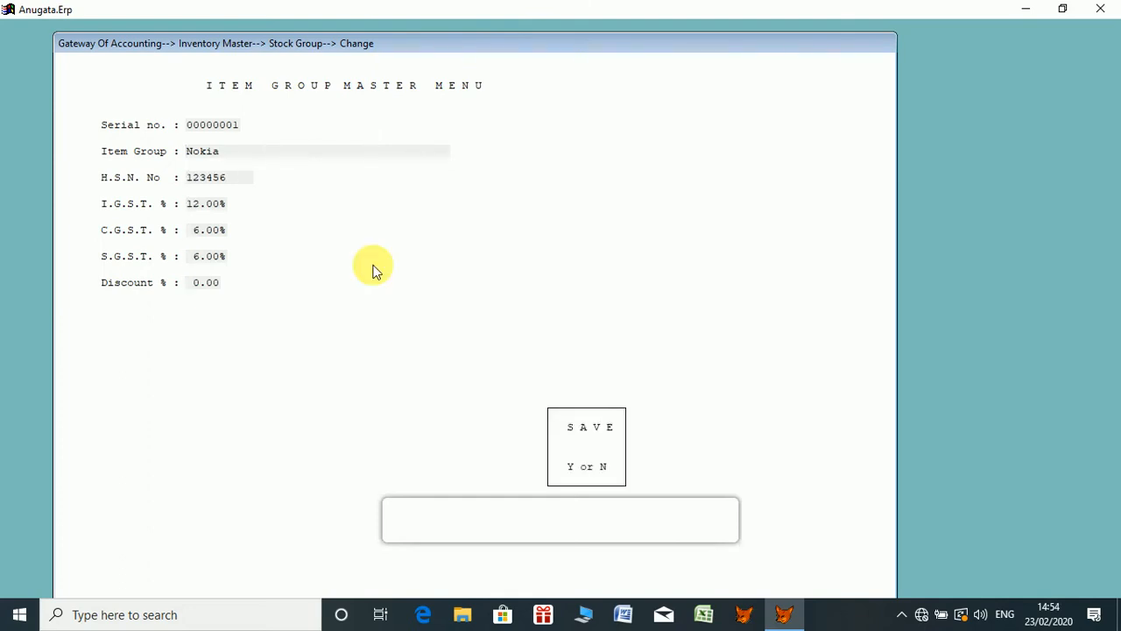
key("y")
key("Escape")
key("Return")
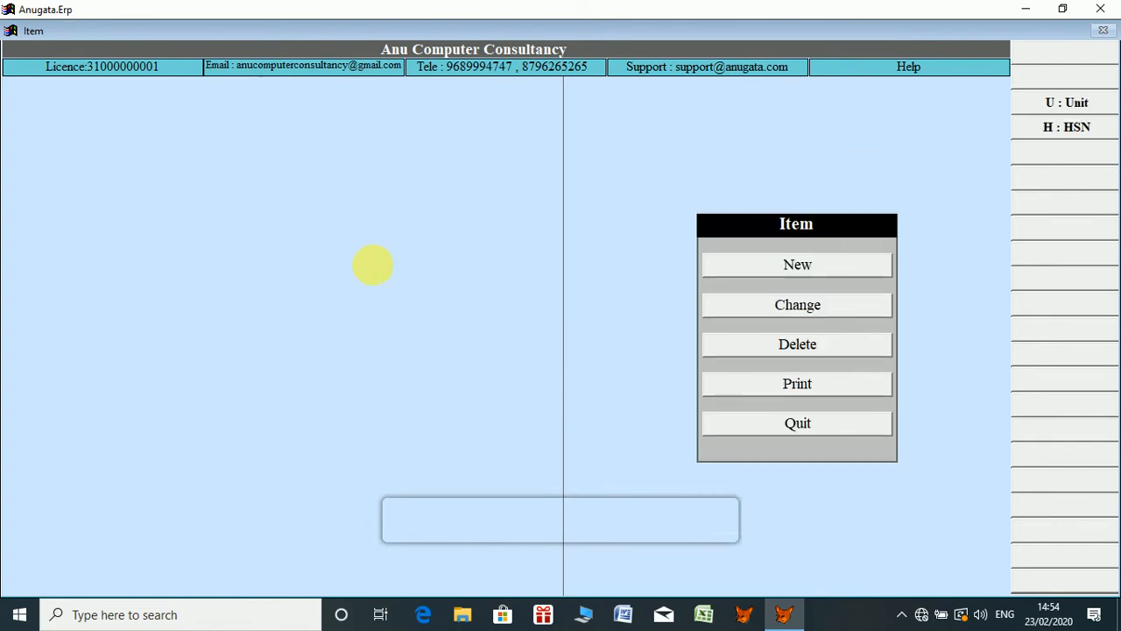
key("Return")
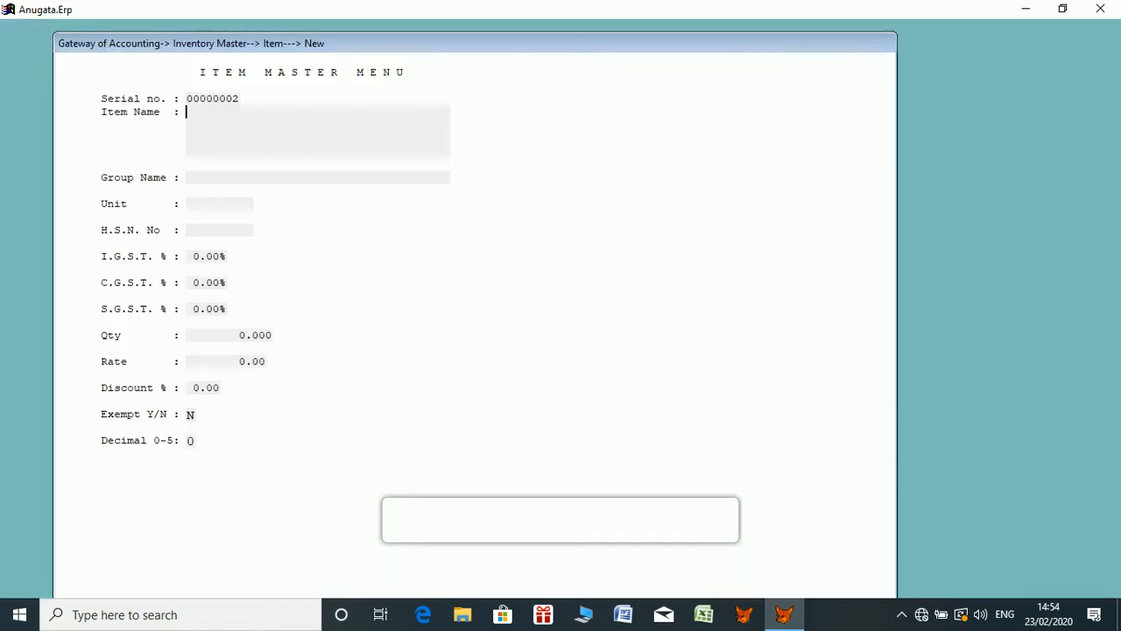
Save item NOKIA 6.1 with quantity 20 at rate 5000, then return to the Gateway of Accounting
key("Escape")
key("Down")
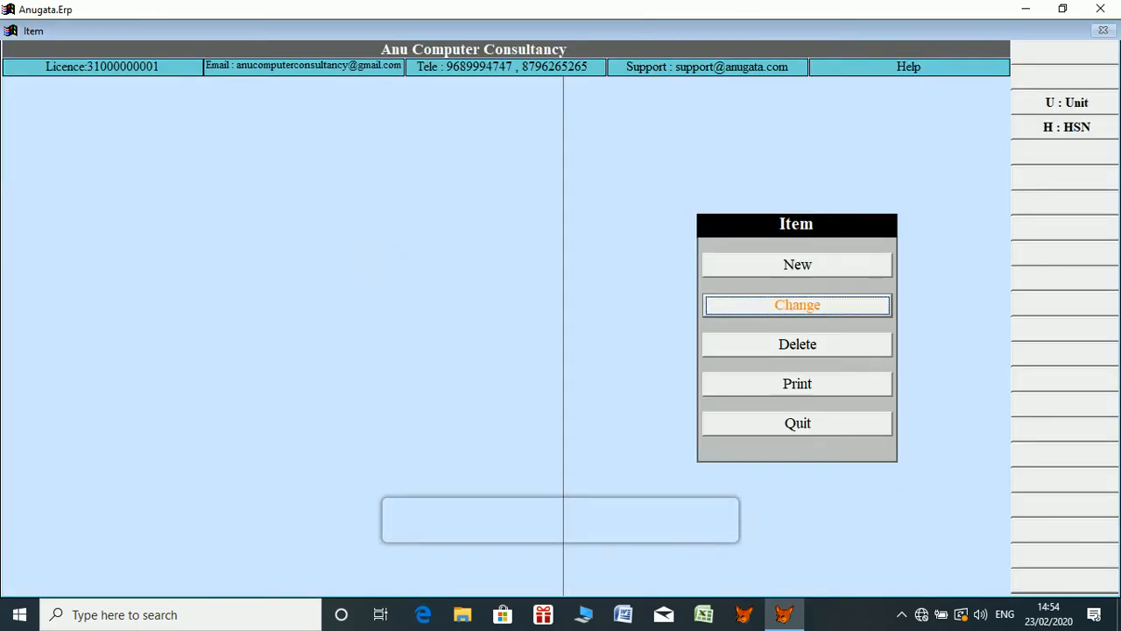
key("Return")
key("Down")
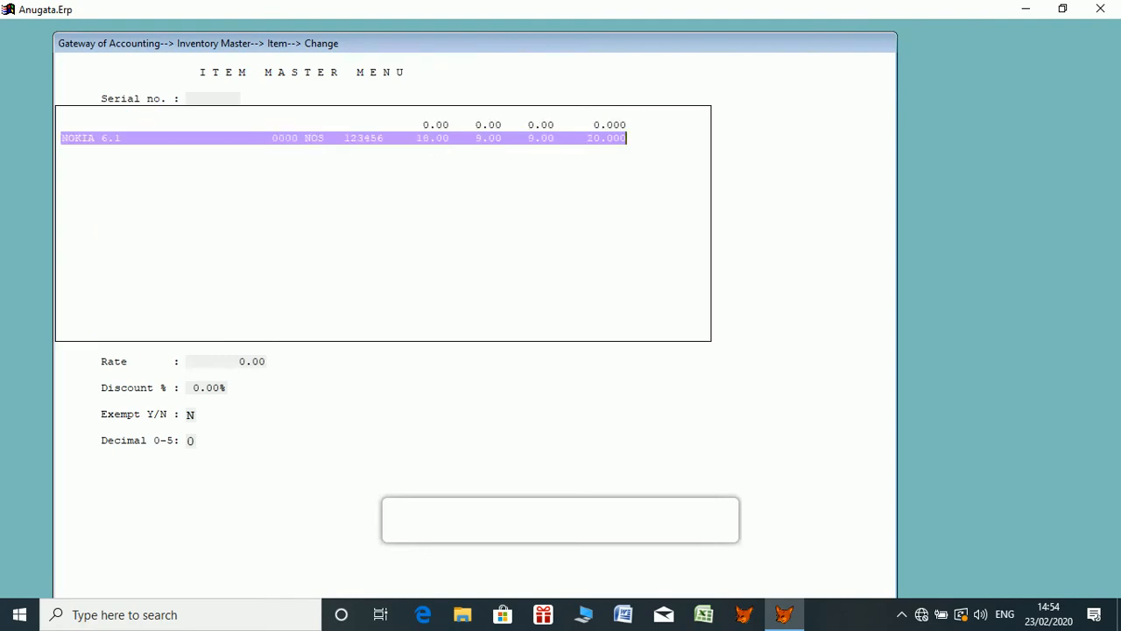
key("Return")
key("Return")
key("Return")
key("Return")
key("Return")
key("Return")
key("Return")
key("Return")
key("Return")
key("Return")
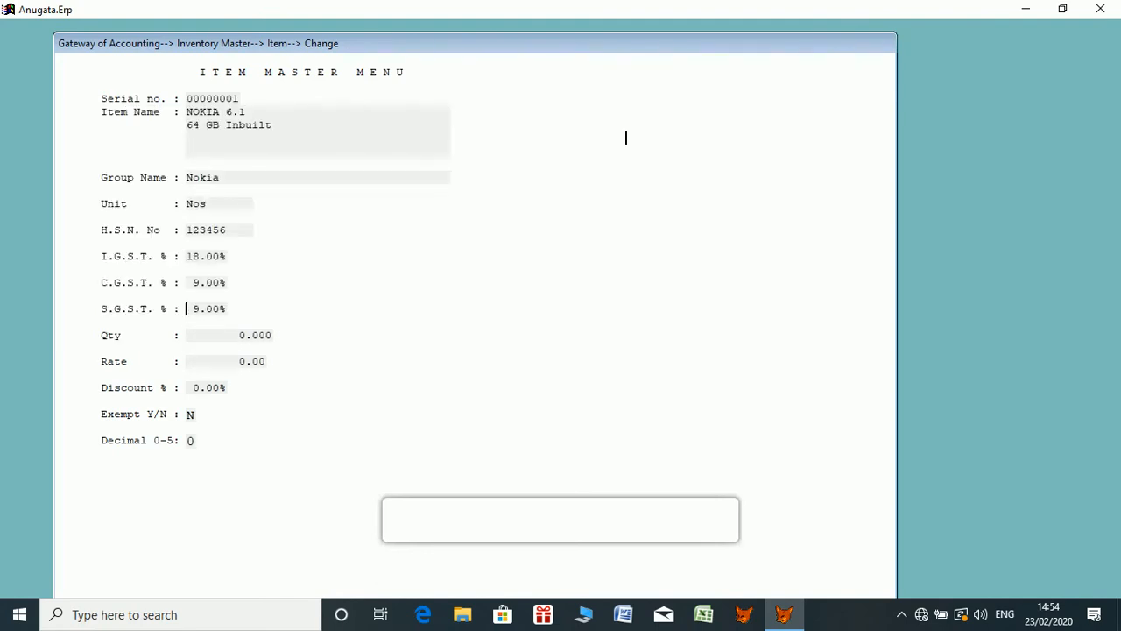
key("Return")
key("Return")
key("Return")
key("Return")
key("Return")
key("Return")
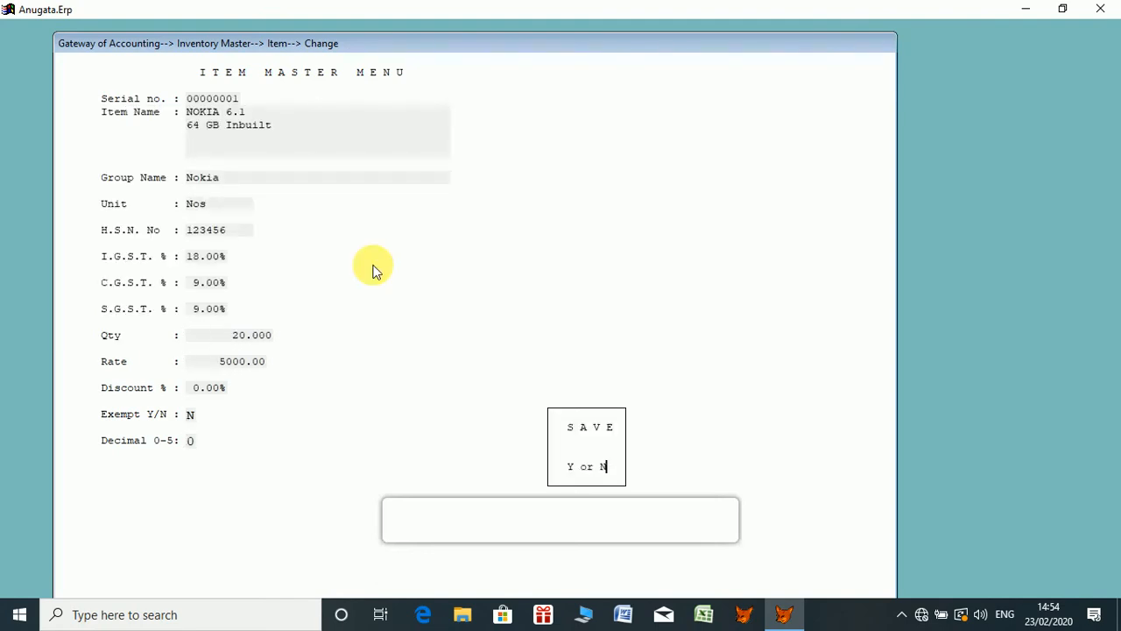
key("y")
key("Escape")
key("Escape")
key("Down")
key("Down")
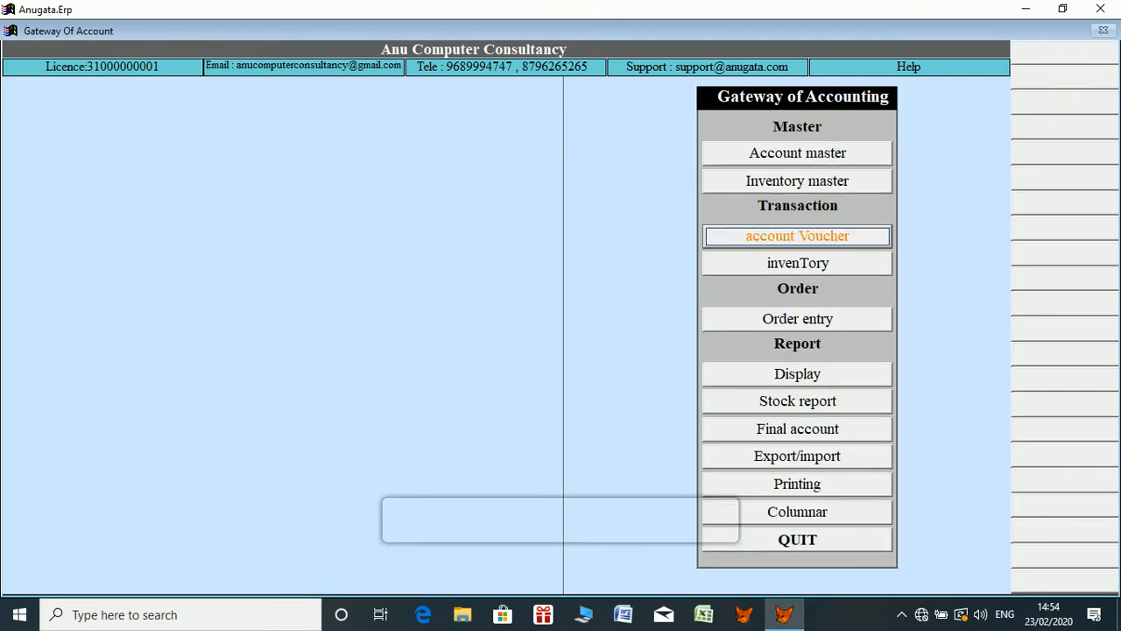
Start a sales voucher using the PUNE SALES voucher type
key("Return")
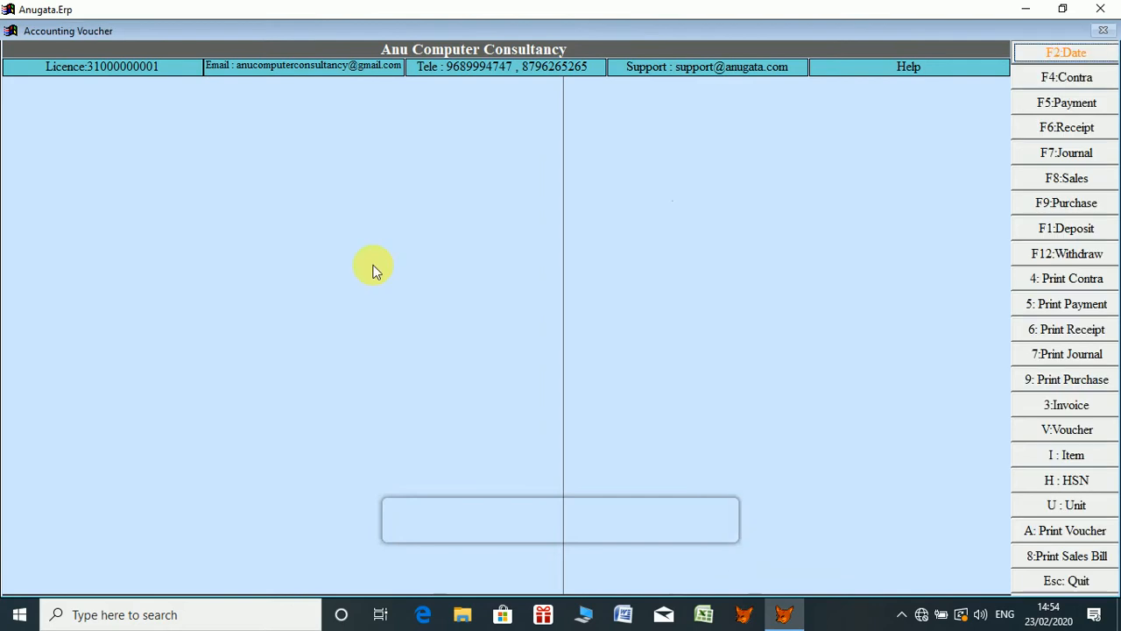
key("Down")
key("Down")
key("Down")
key("Down")
key("Down")
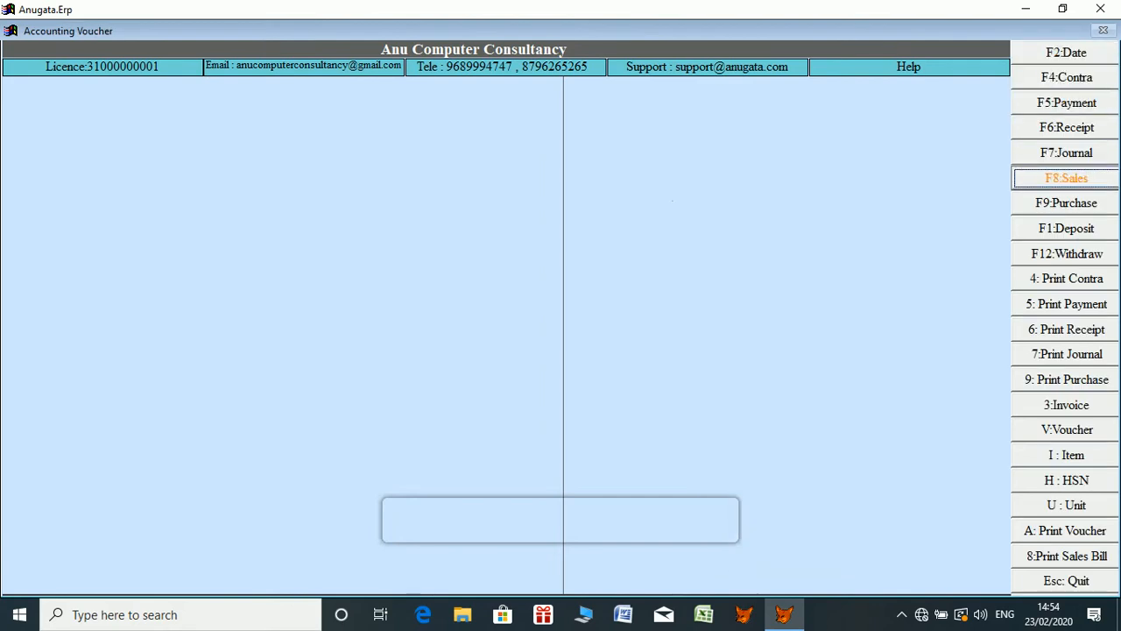
key("Return")
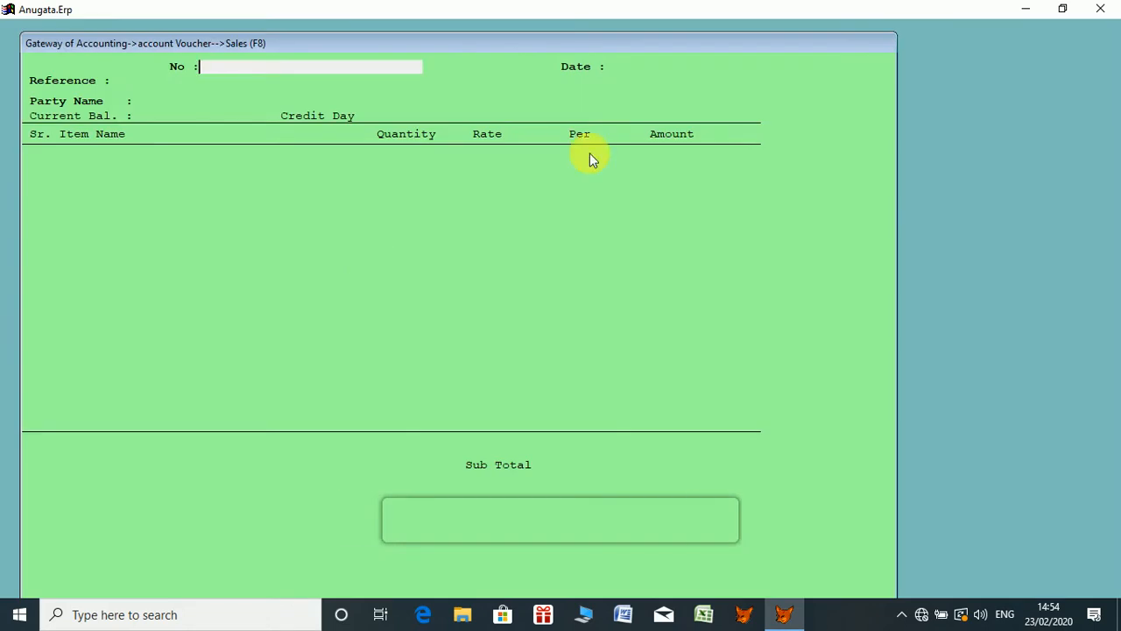
key("Return")
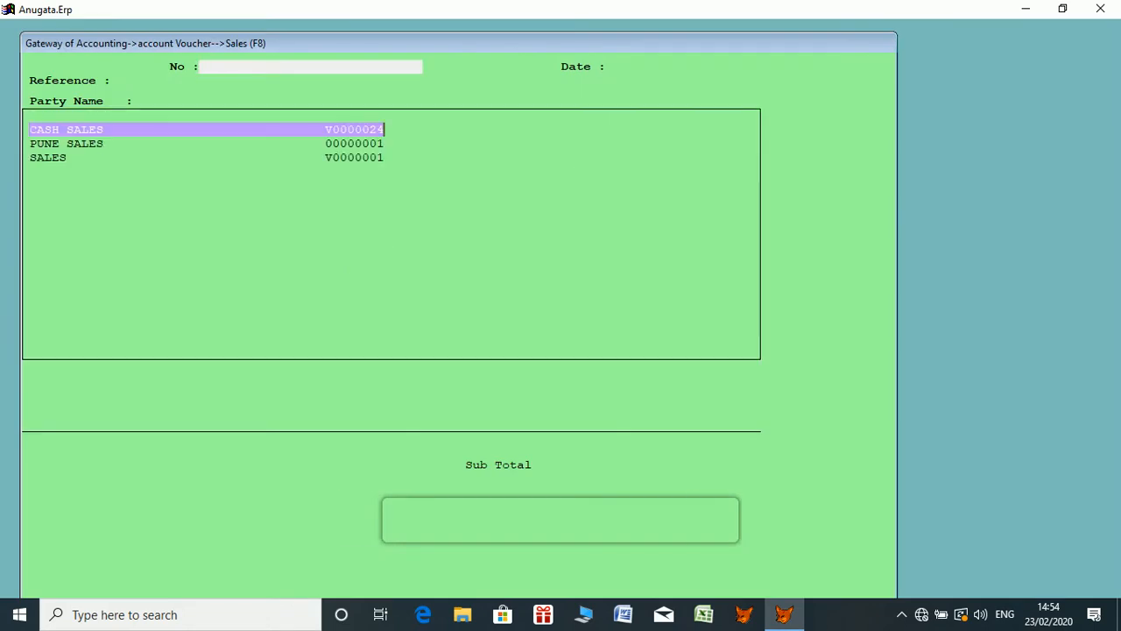
key("Down")
key("Down")
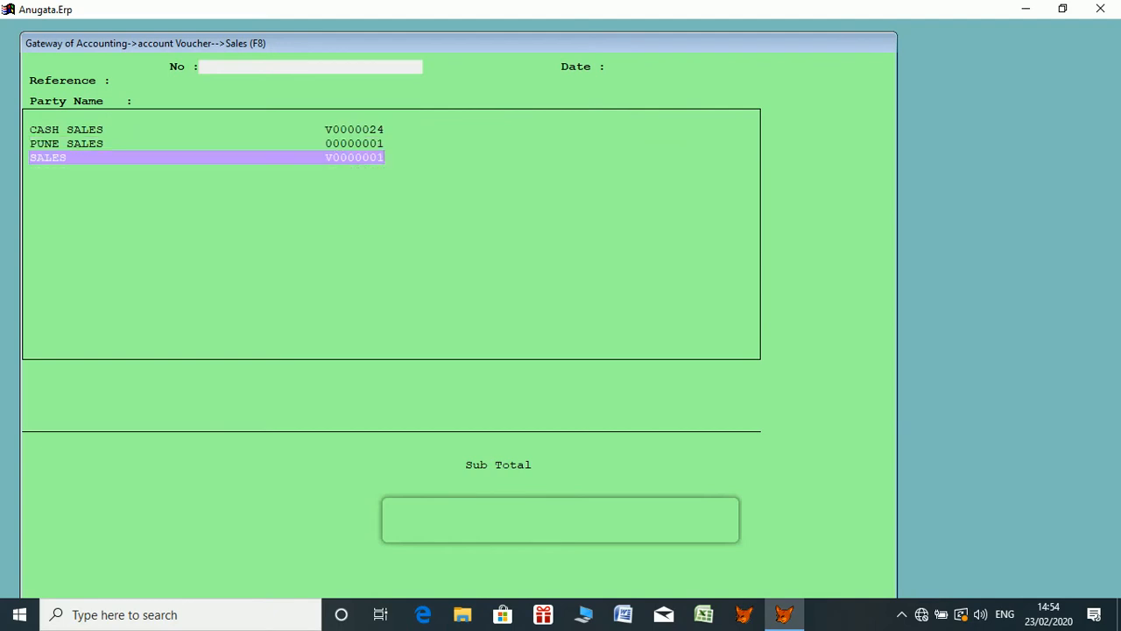
key("Up")
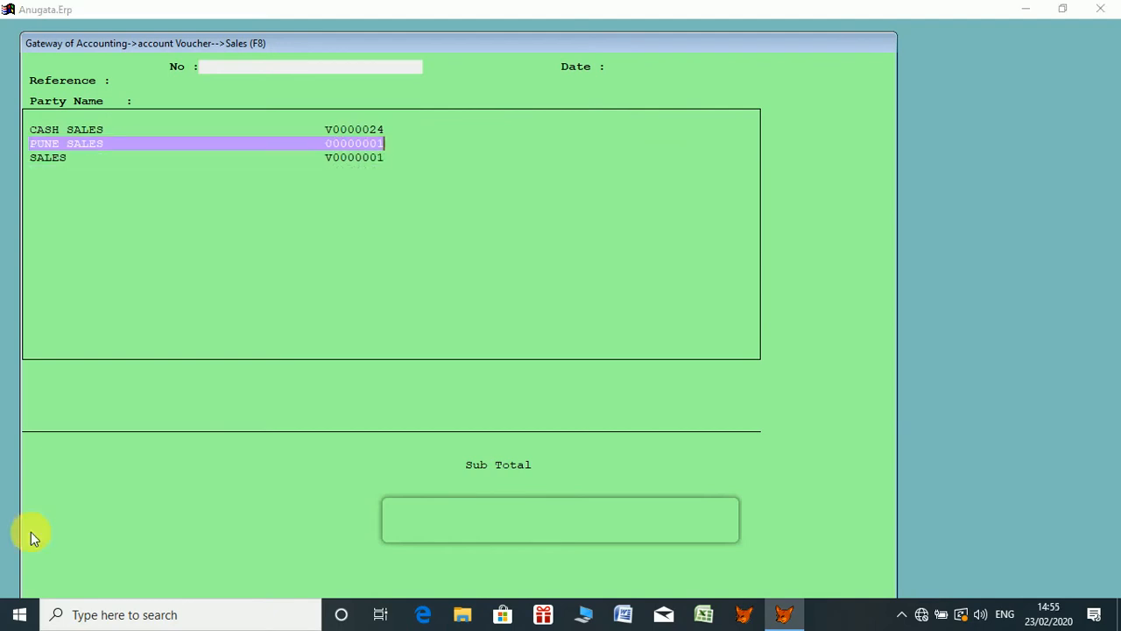
key("Return")
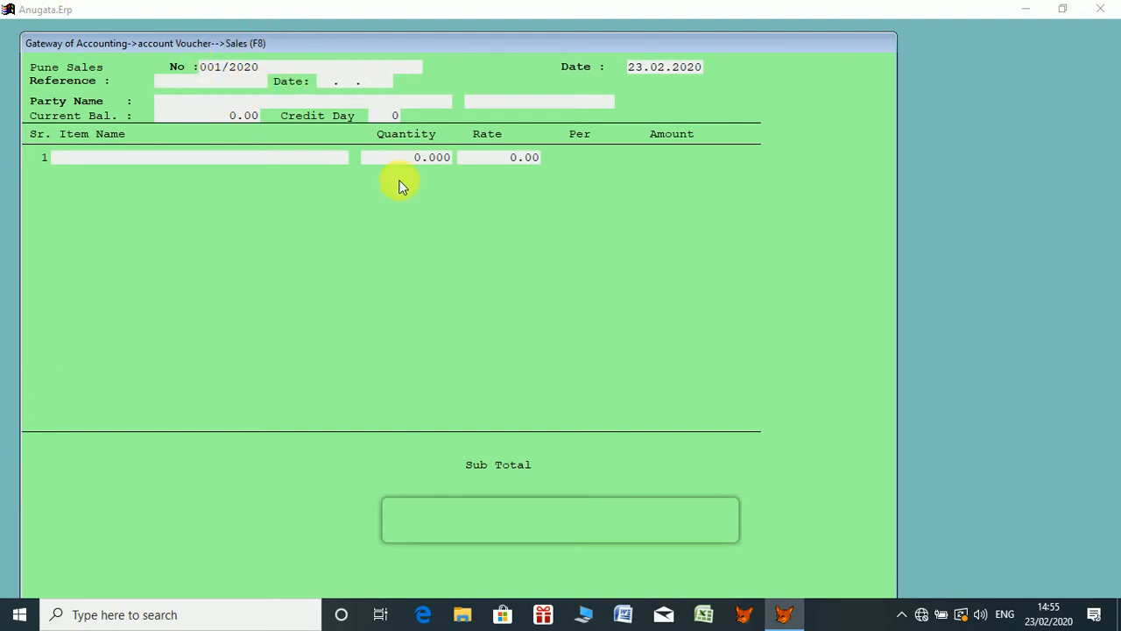
Accept date 23.02.2020 and create a new party instead of picking an existing one
key("Return")
key("Return")
key("Return")
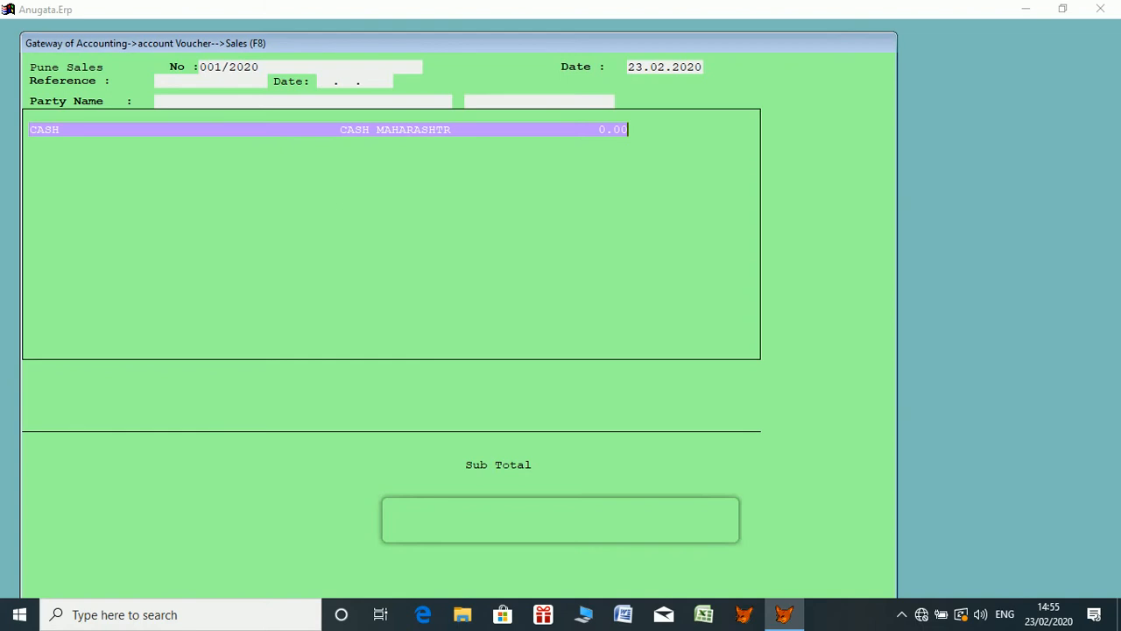
key("Escape")
key("Escape")
key("Escape")
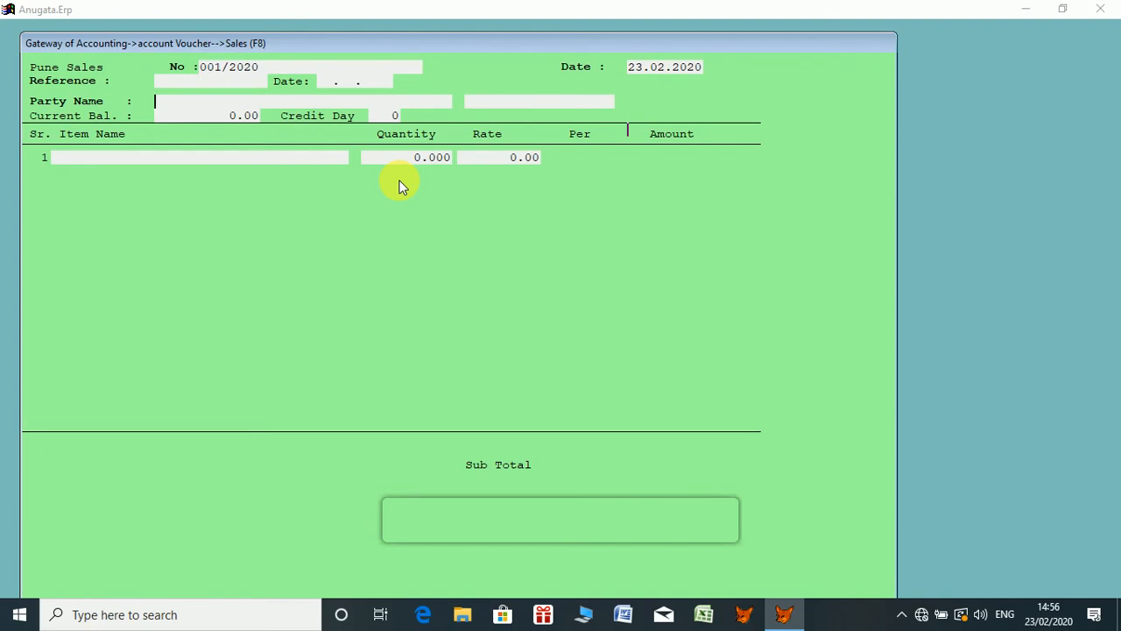
key("alt+c")
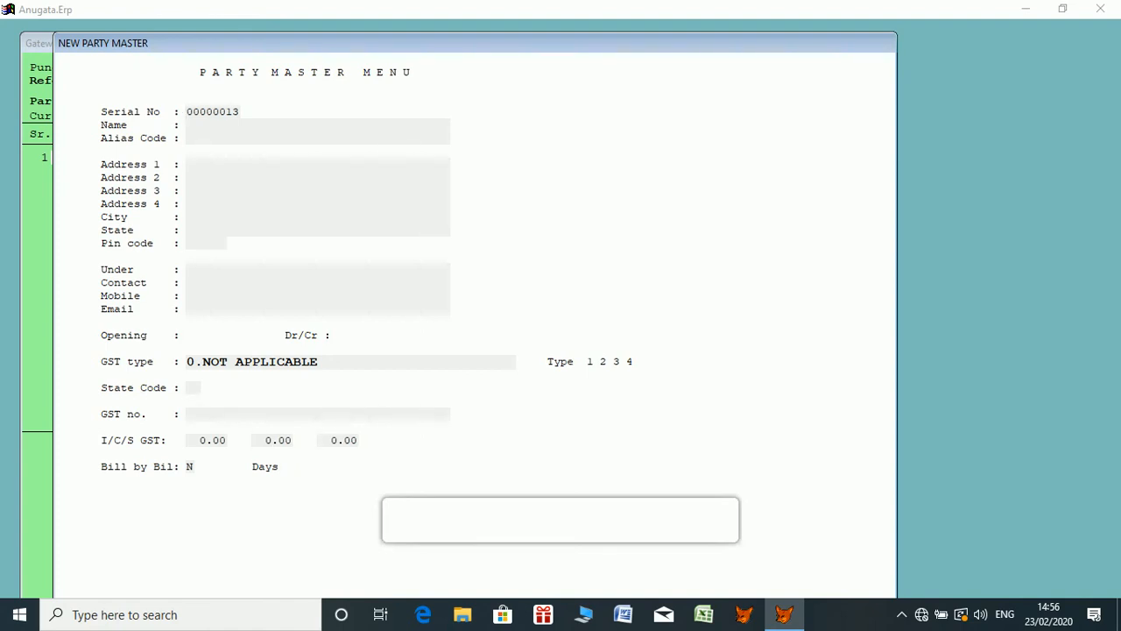
Name the new party Shubham Enterprise
type("Shubham Enterprise")
key("Return")
Enter the party's street address, city Pune, state Maharashtra and pin code
key("Return")
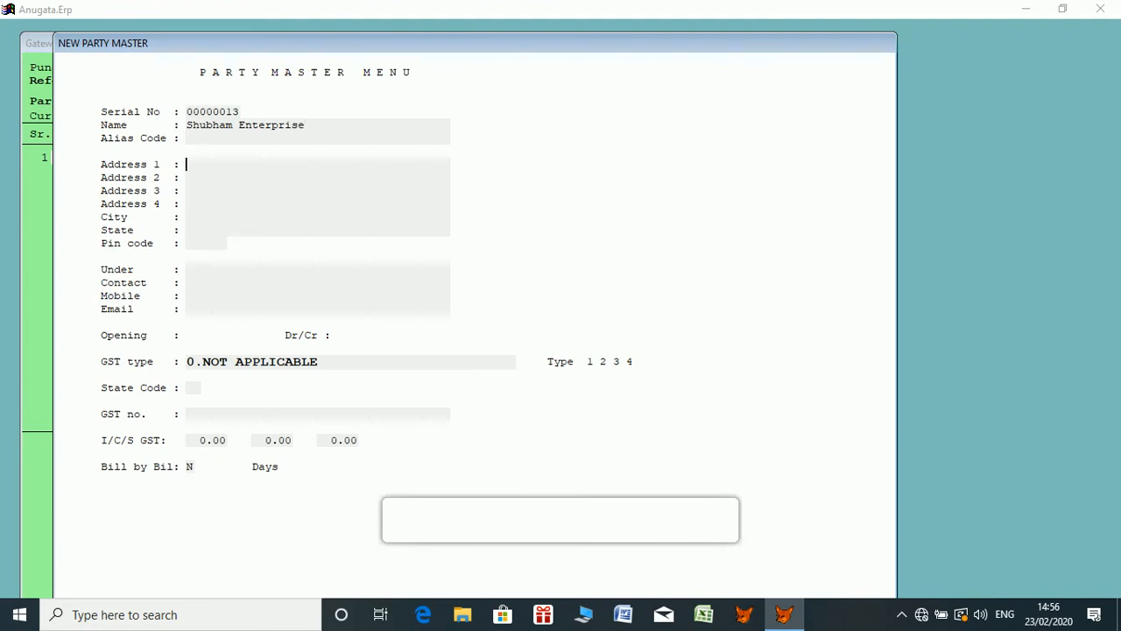
key("Return")
key("Return")
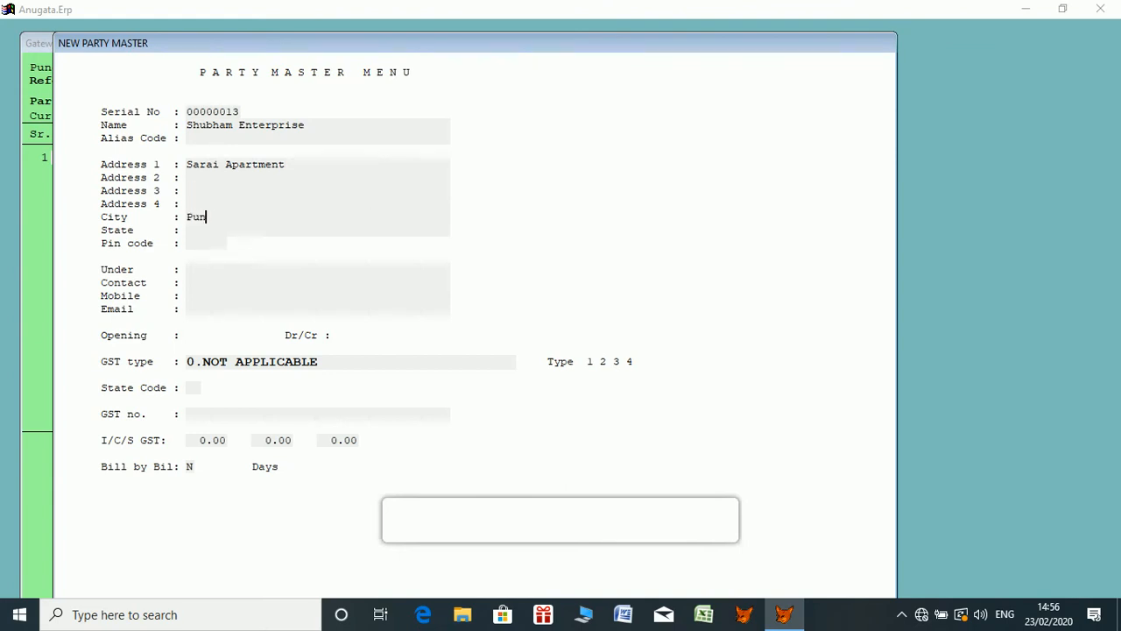
key("Return")
key("Down")
key("Down")
key("Down")
key("Down")
key("Down")
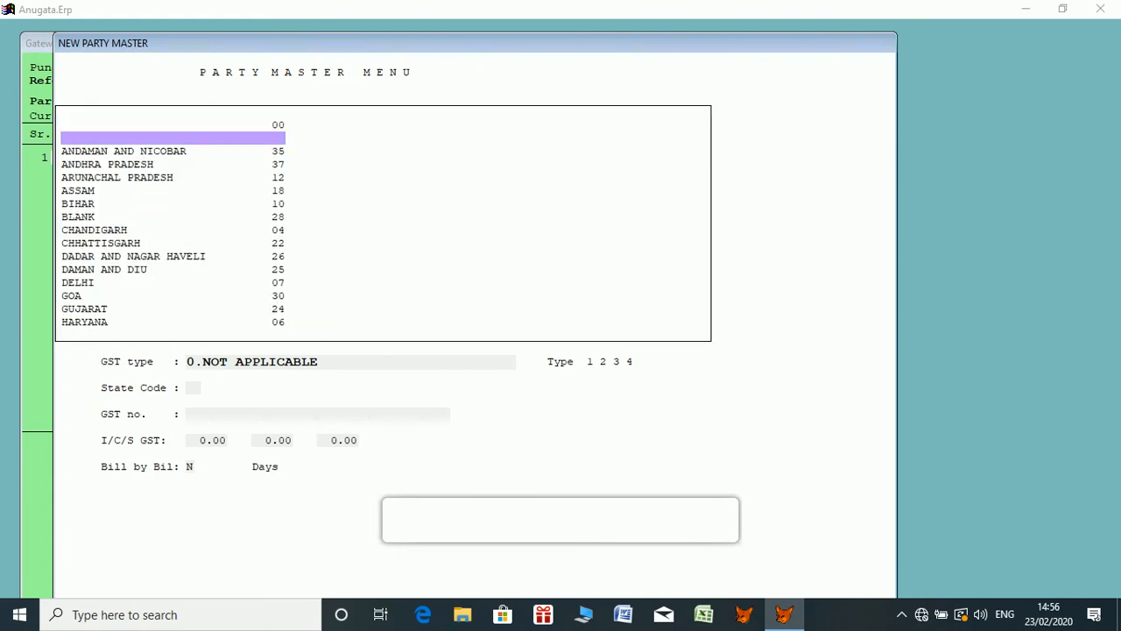
key("Down")
key("Down")
key("Down")
key("Down")
key("Down")
key("Down")
key("Down")
key("Down")
key("Down")
key("Down")
key("Down")
key("Down")
key("Down")
key("Down")
key("Down")
key("Down")
key("Down")
key("Down")
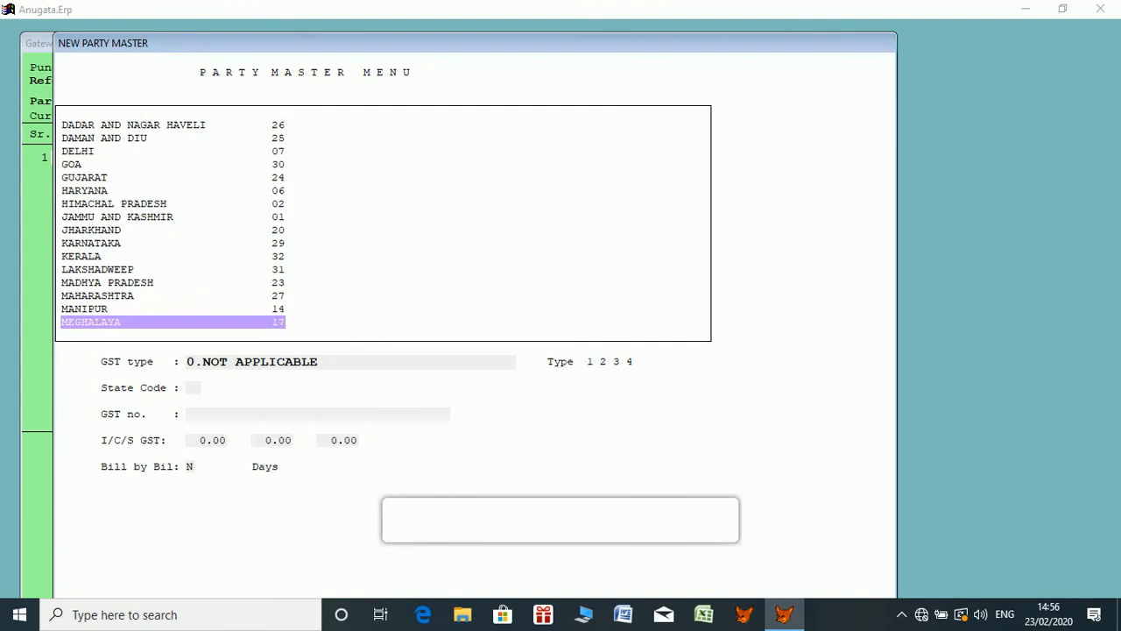
key("Return")
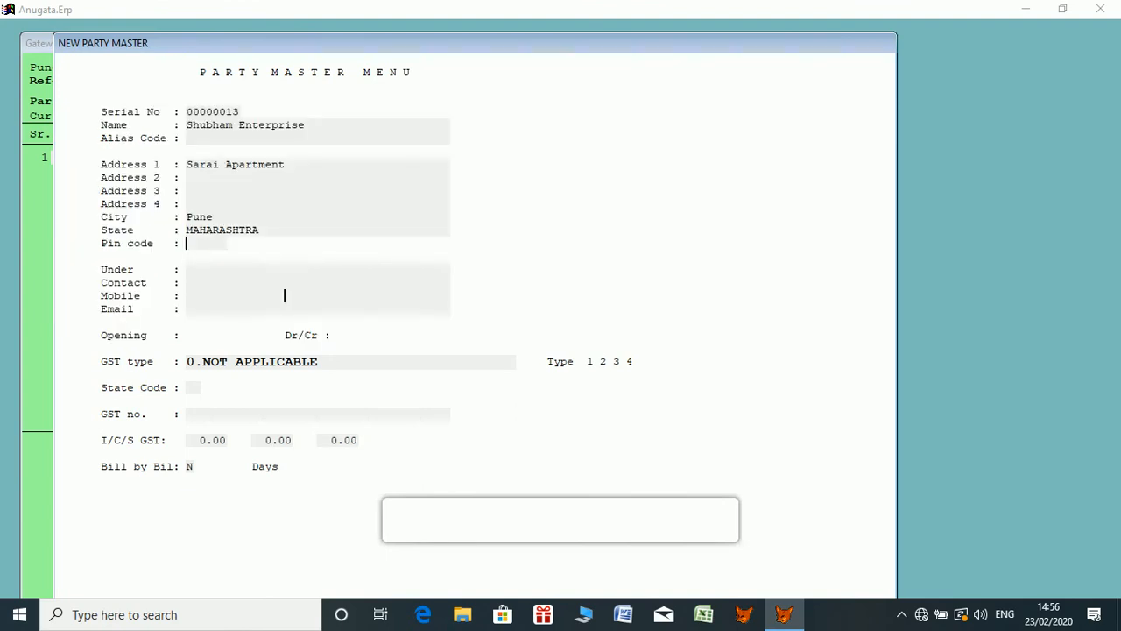
key("BackSpace")
key("Return")
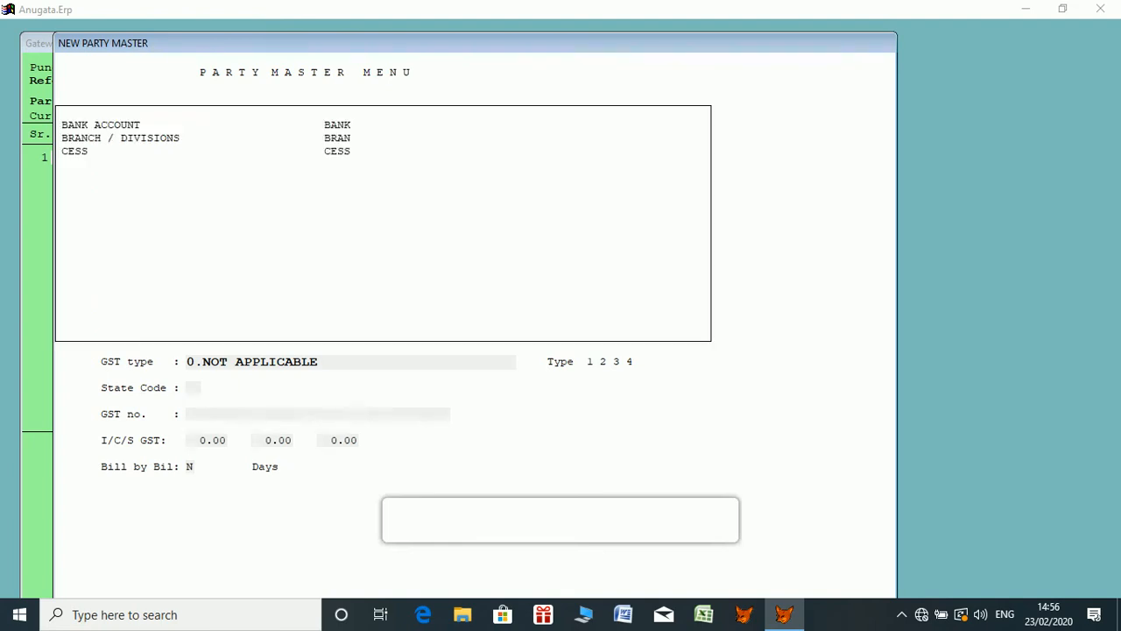
Place the party under Debtors and enter its contact phone number
key("Down")
key("Down")
key("Down")
key("Down")
key("Down")
key("Down")
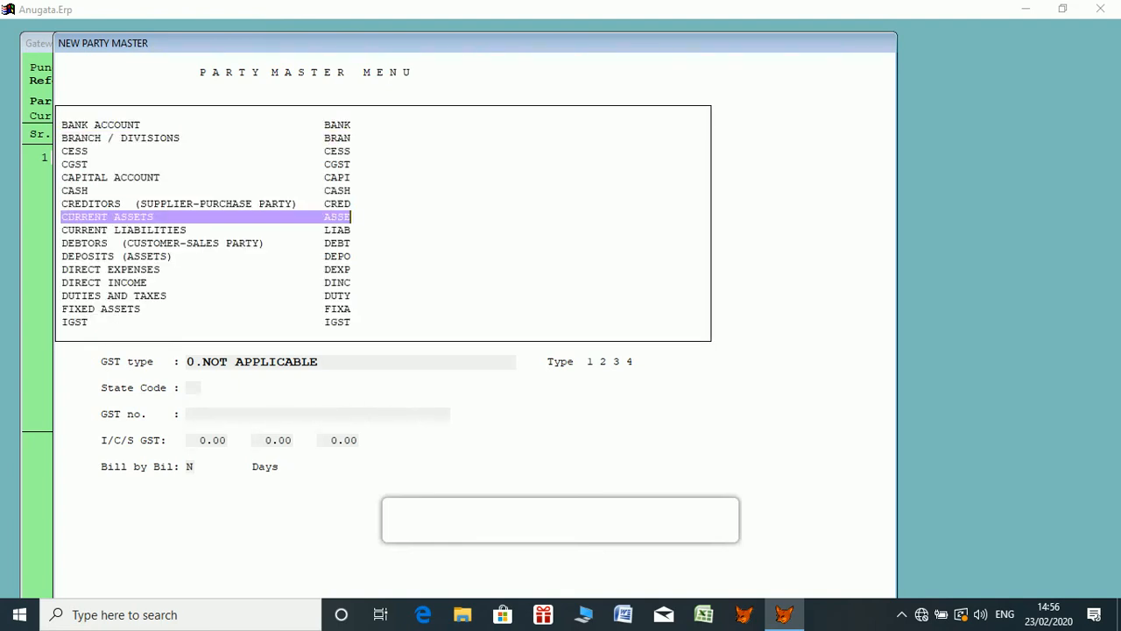
left_click(350, 243)
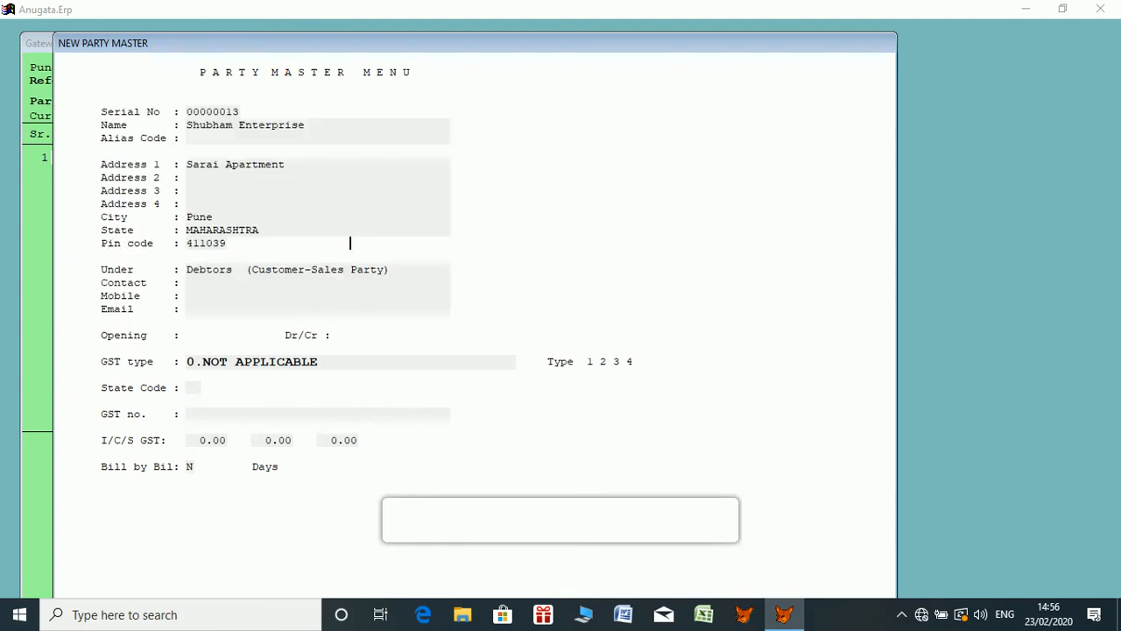
type("9999999999")
key("Return")
key("Return")
key("Return")
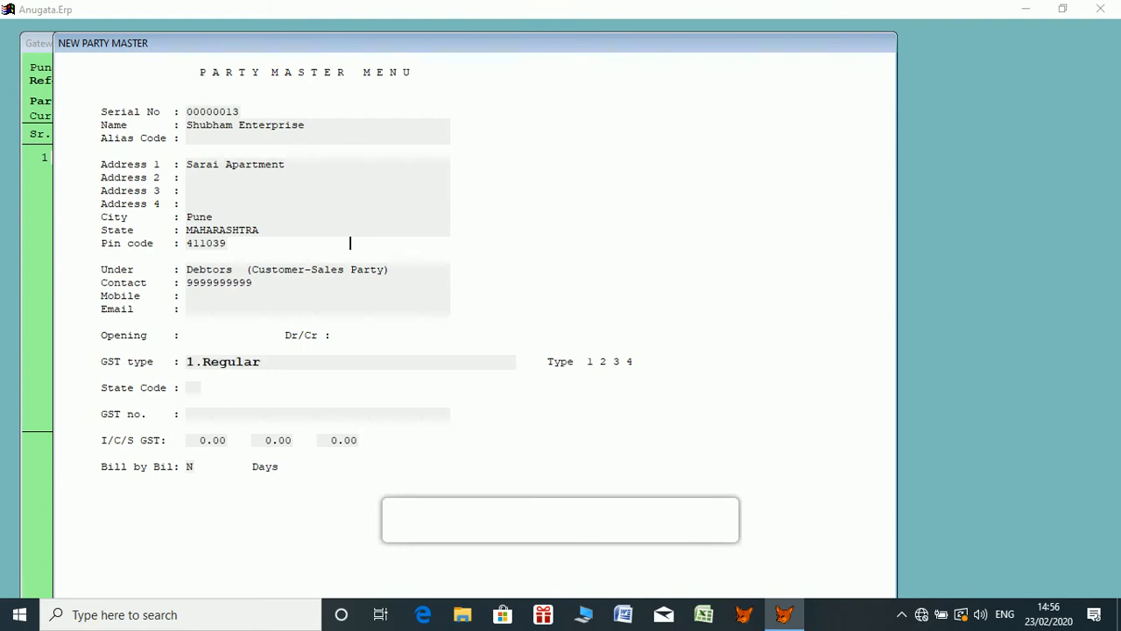
Set GST type to 1.Regular and enter the party's GST number with state code 27
key("2")
key("3")
key("4")
key("1")
key("Return")
key("Return")
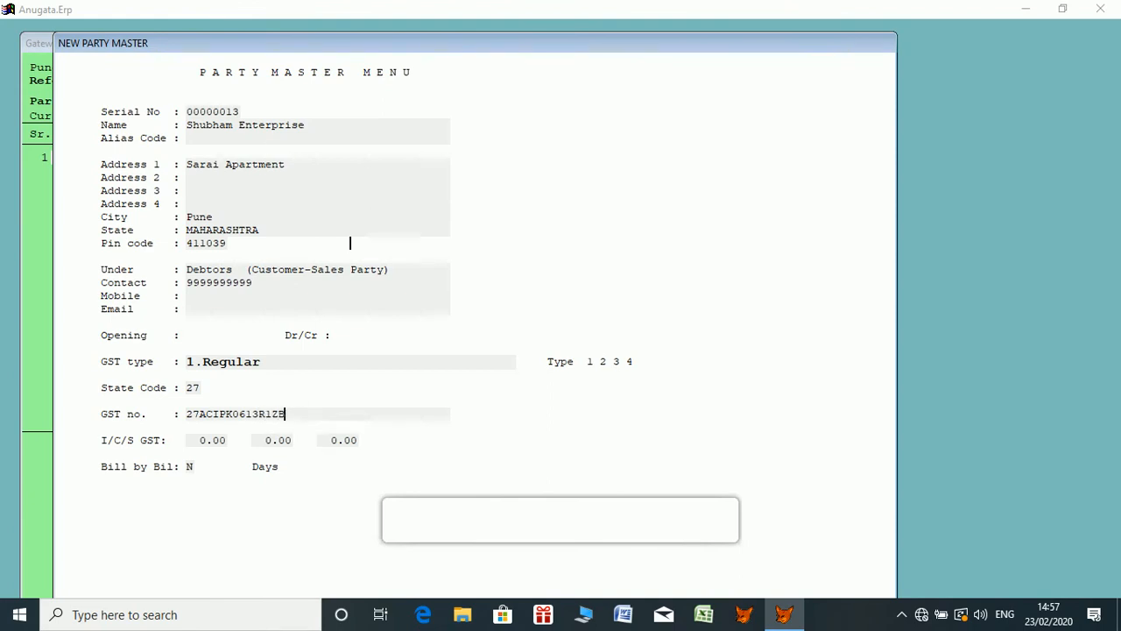
key("Return")
Set IGST 18, CGST 9 and SGST 9 with bill-by-bill Y, and finish the record
type("18")
key("Return")
type("9")
key("Return")
type("9")
key("Return")
type("Y")
key("Return")
Save the new party and select Shubham Enterprise as the voucher's party
key("y")
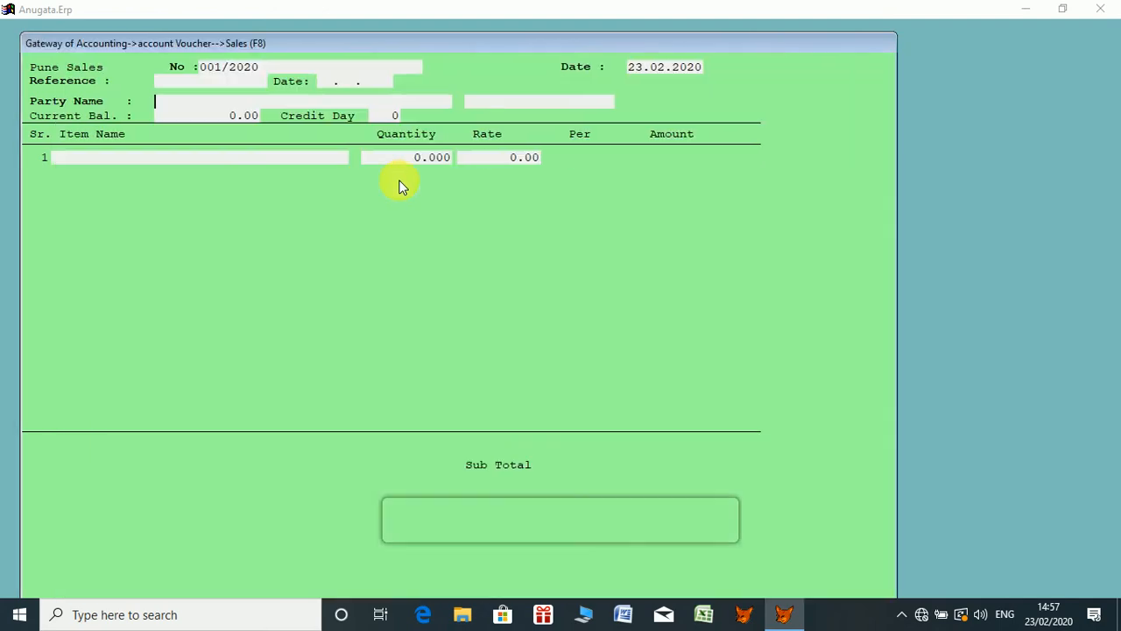
key("Return")
key("Down")
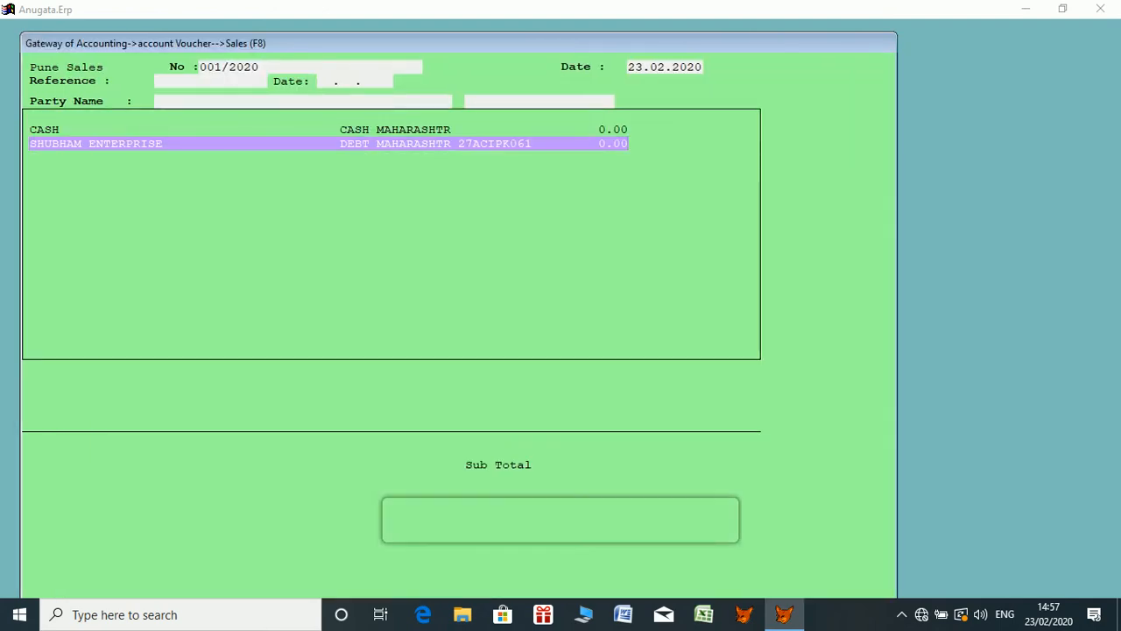
key("Return")
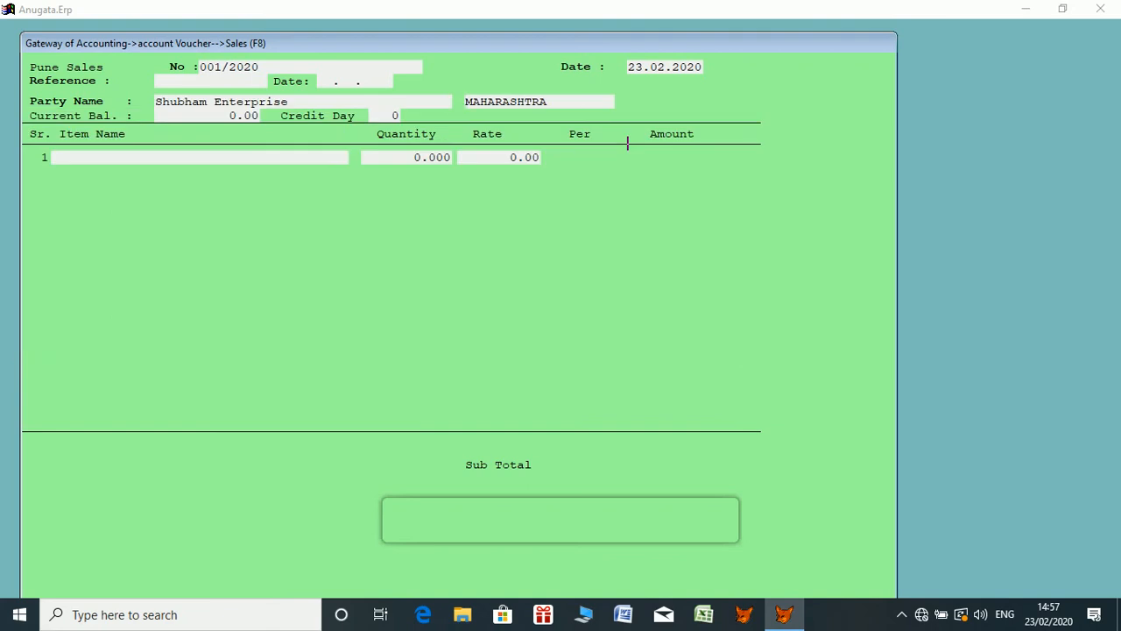
Leave the dispatch, P.O. and challan details blank
key("Return")
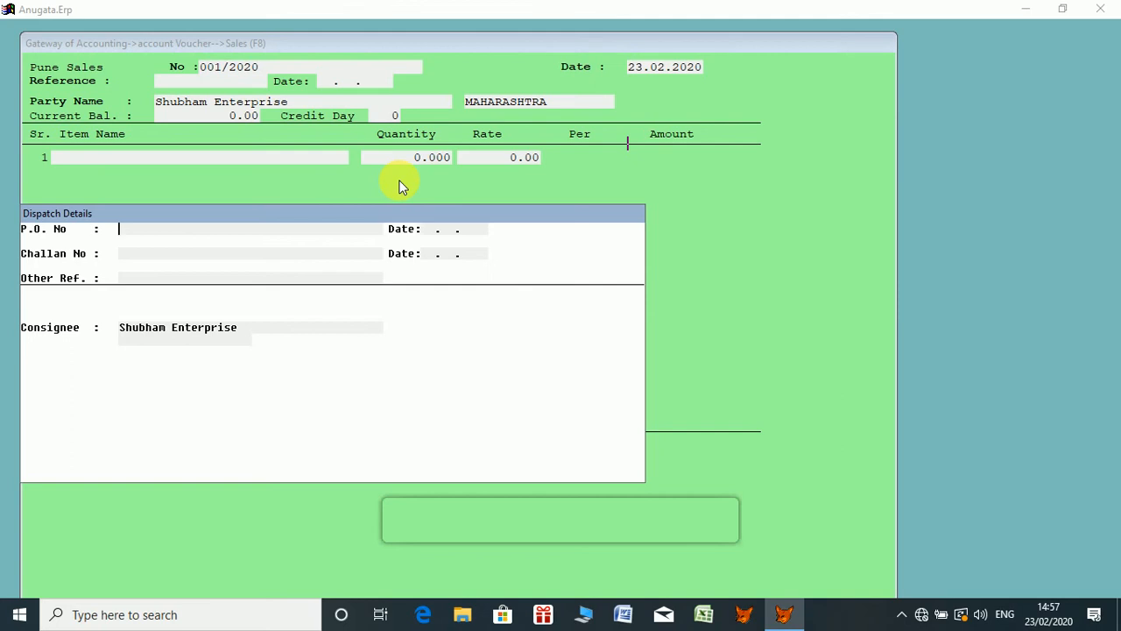
key("Return")
key("Return")
key("Return")
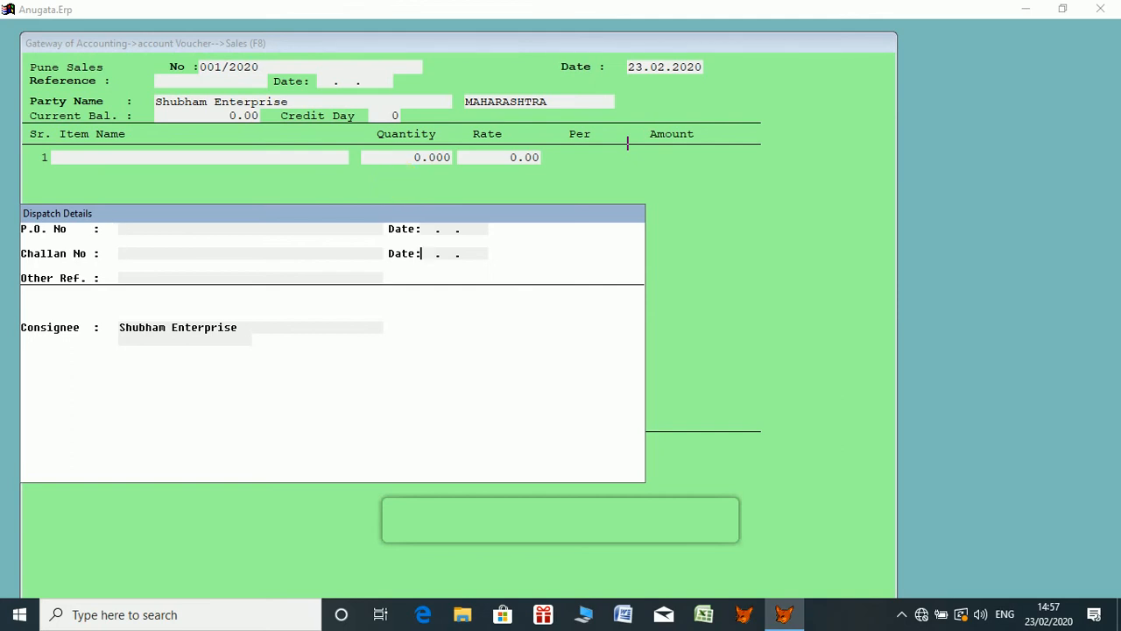
key("Return")
key("Return")
key("Return")
key("Return")
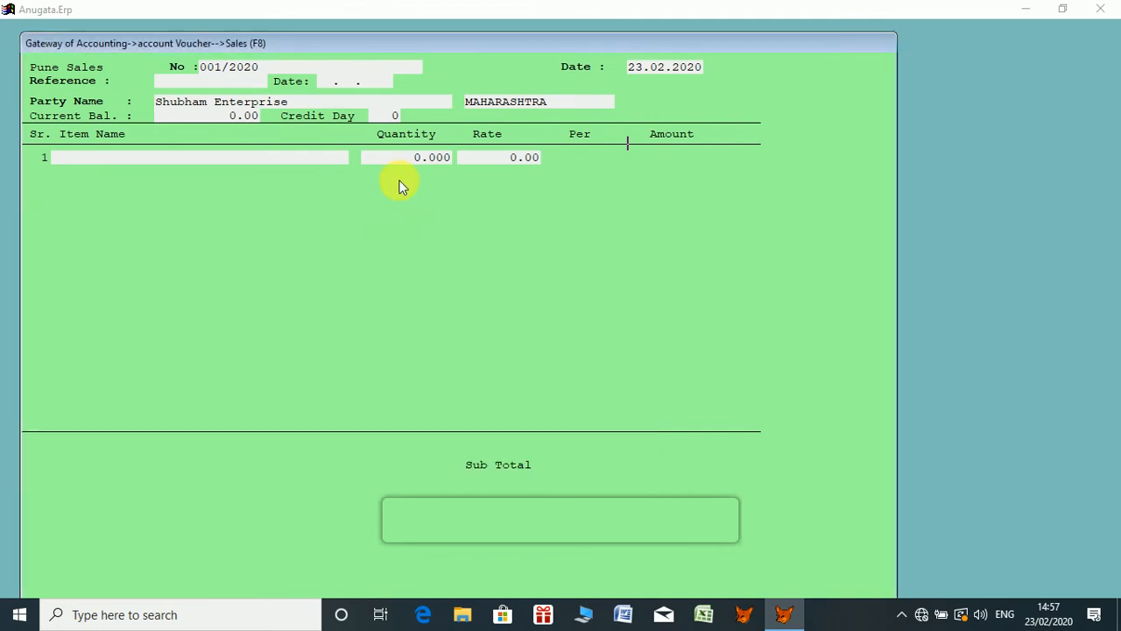
key("Return")
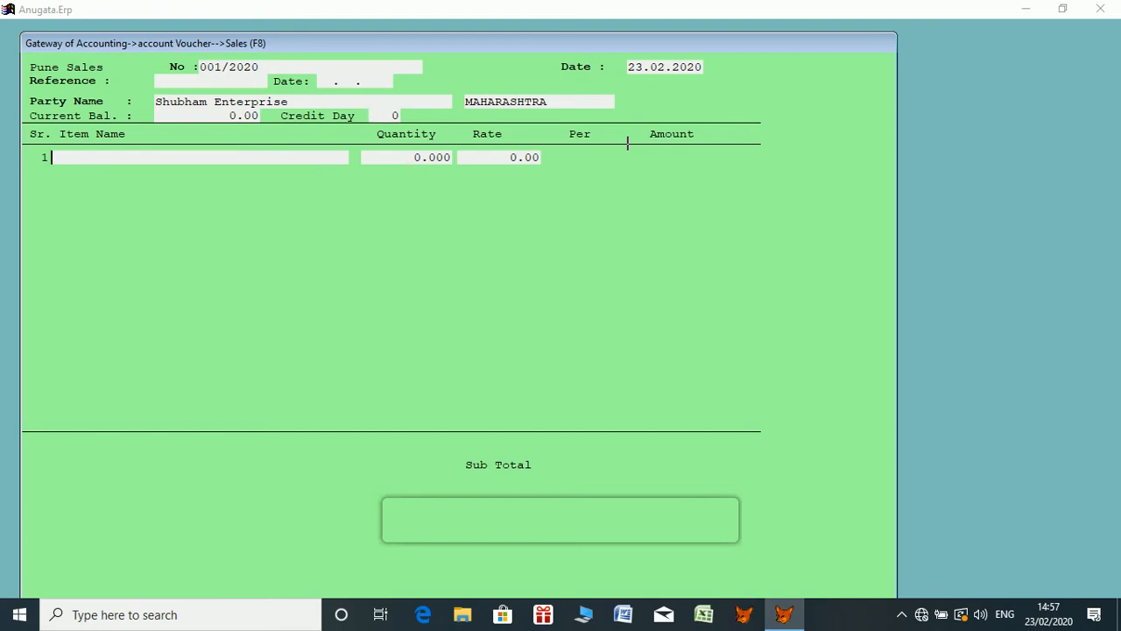
Add NOKIA 6.1 on line 1 with quantity 2 at rate 5000 and no free quantity
key("Return")
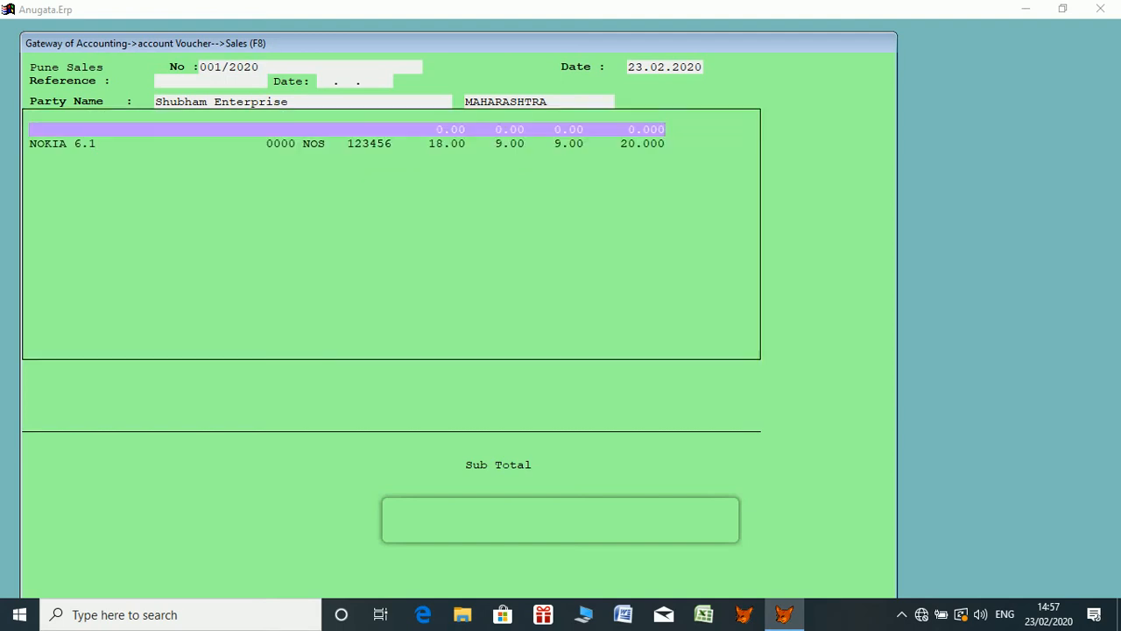
key("Down")
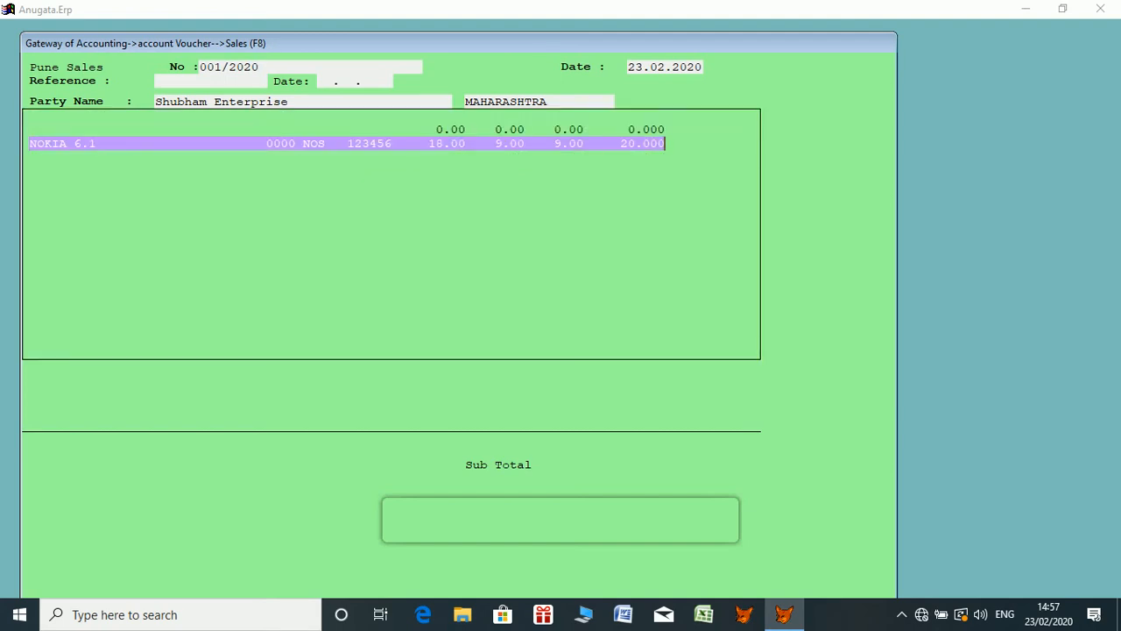
key("Return")
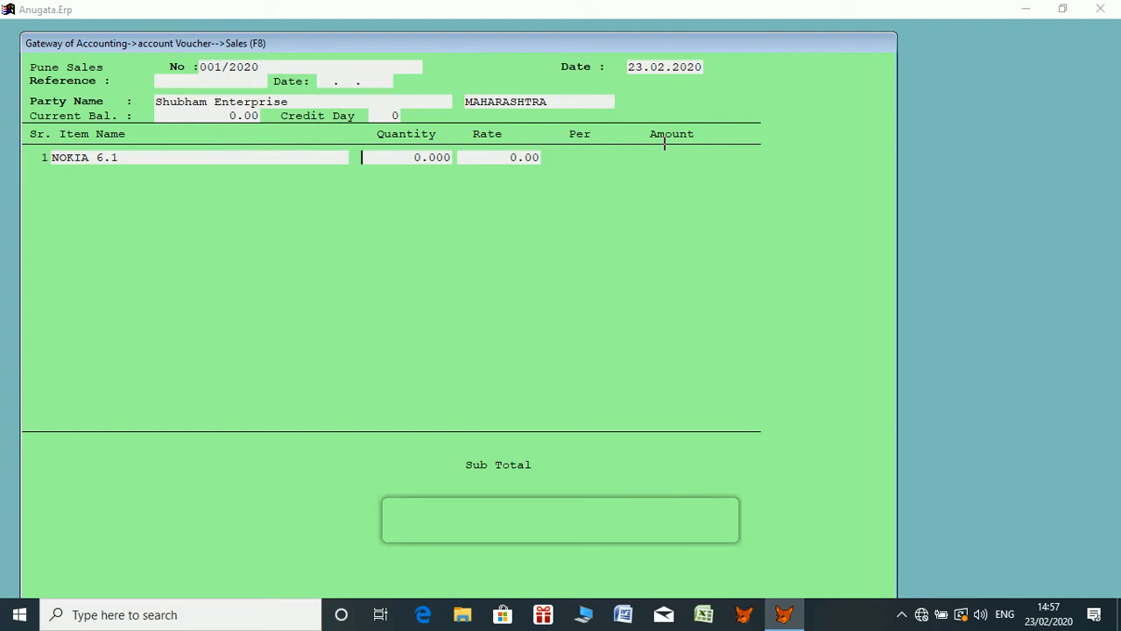
type("2")
key("Return")
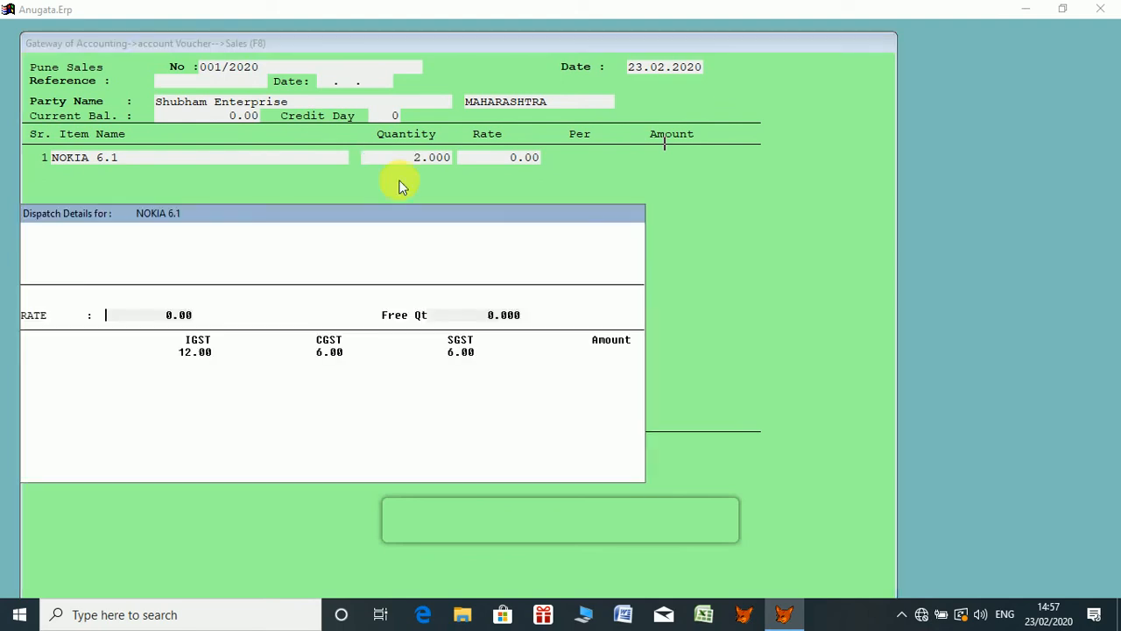
type("5000")
key("Return")
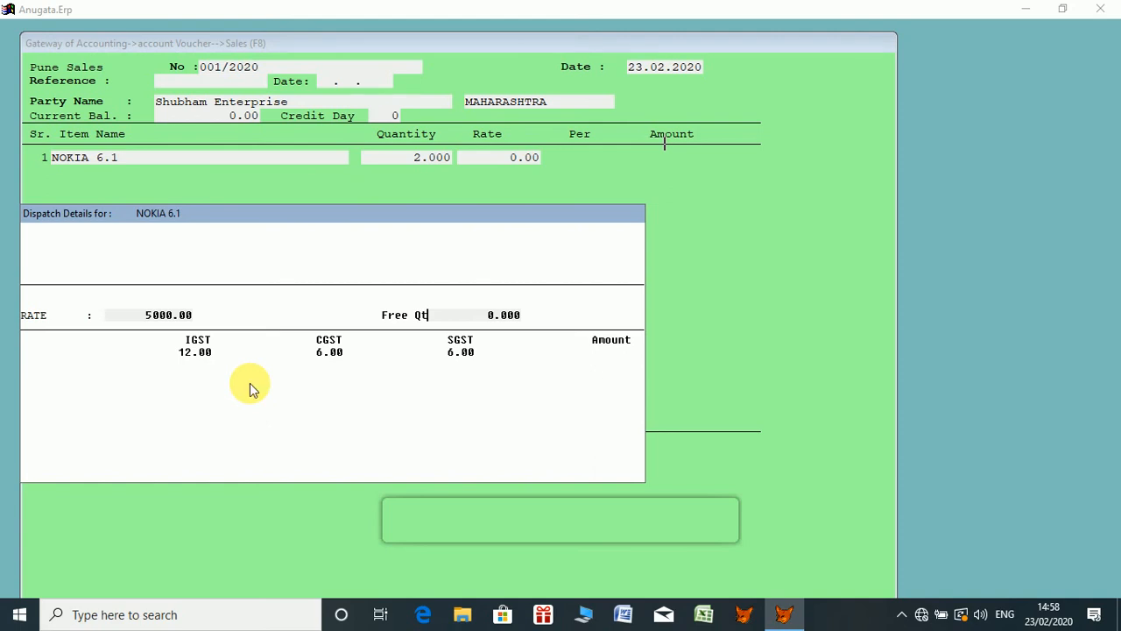
key("Return")
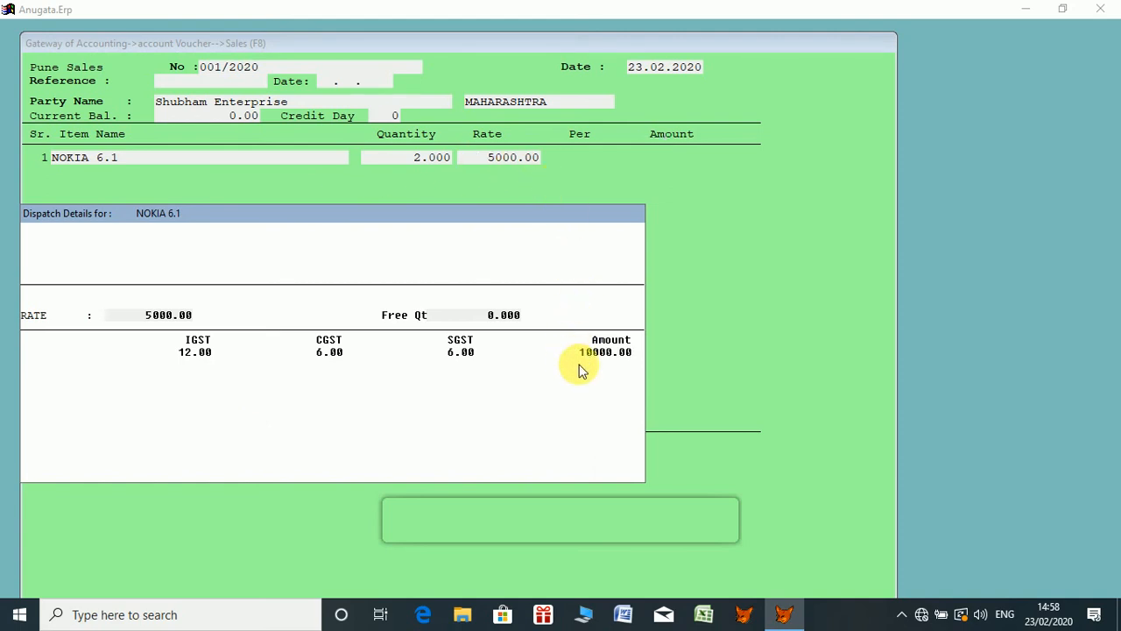
Commit the NOKIA 6.1 line at 10000.00 with 600 CGST and 600 SGST, keeping its 64 GB Inbuilt description
key("Return")
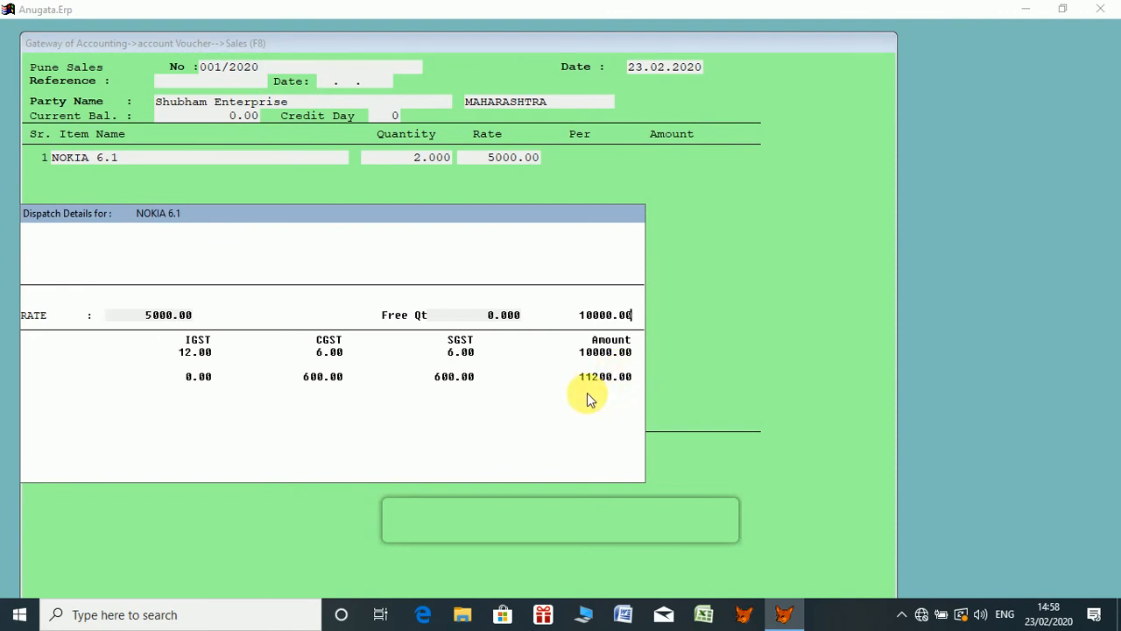
key("Return")
key("Return")
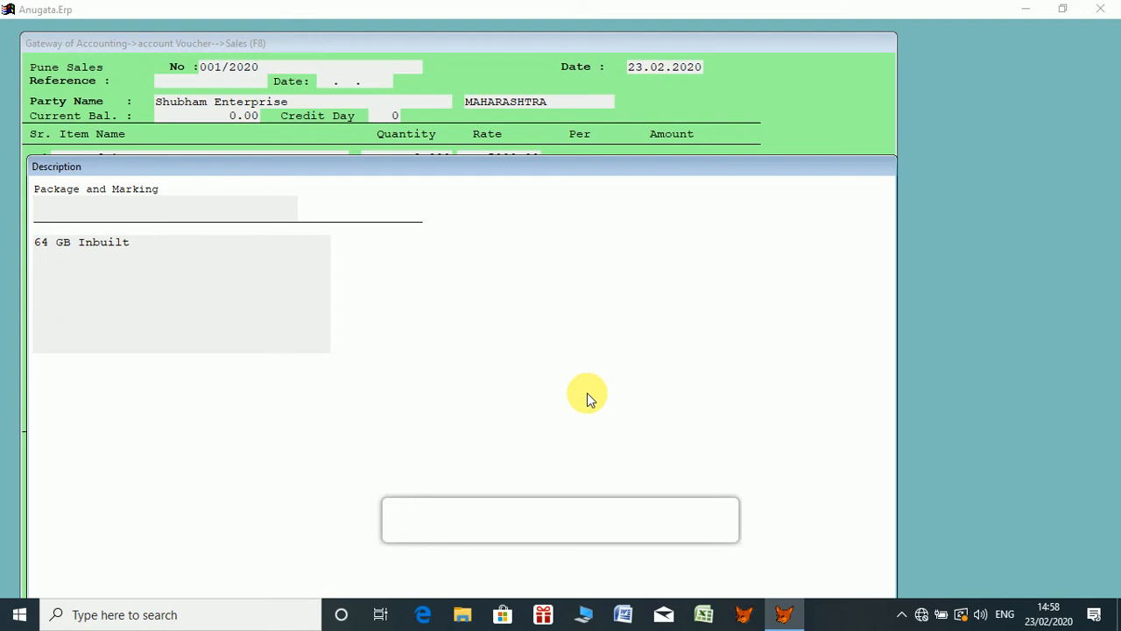
key("Return")
key("Return")
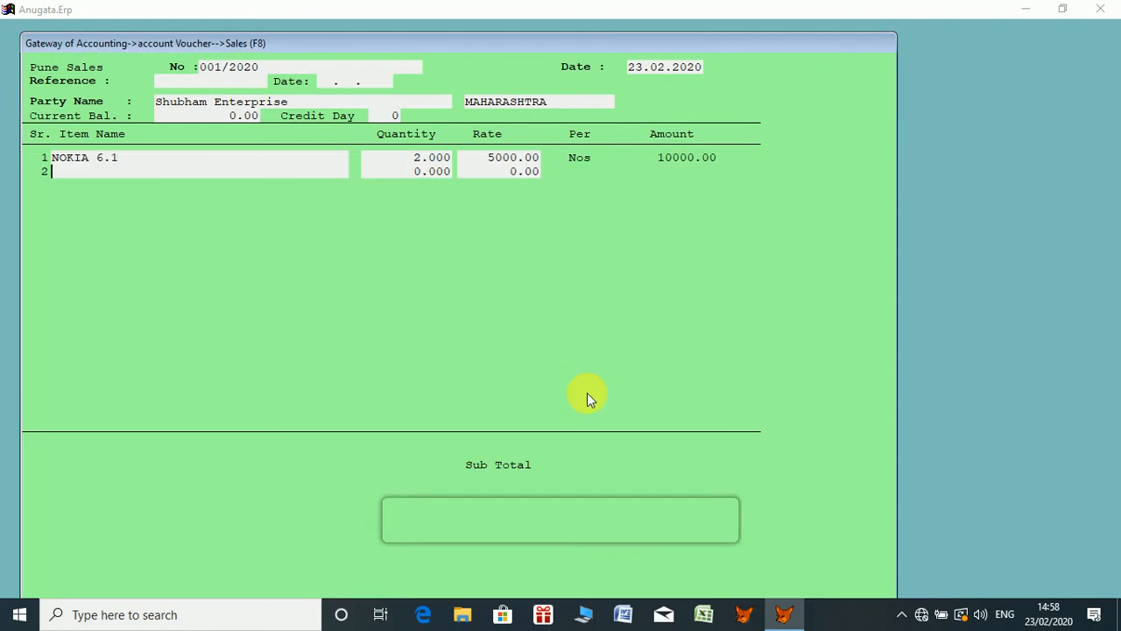
From line 2, start a new item record named Earphone
key("Return")
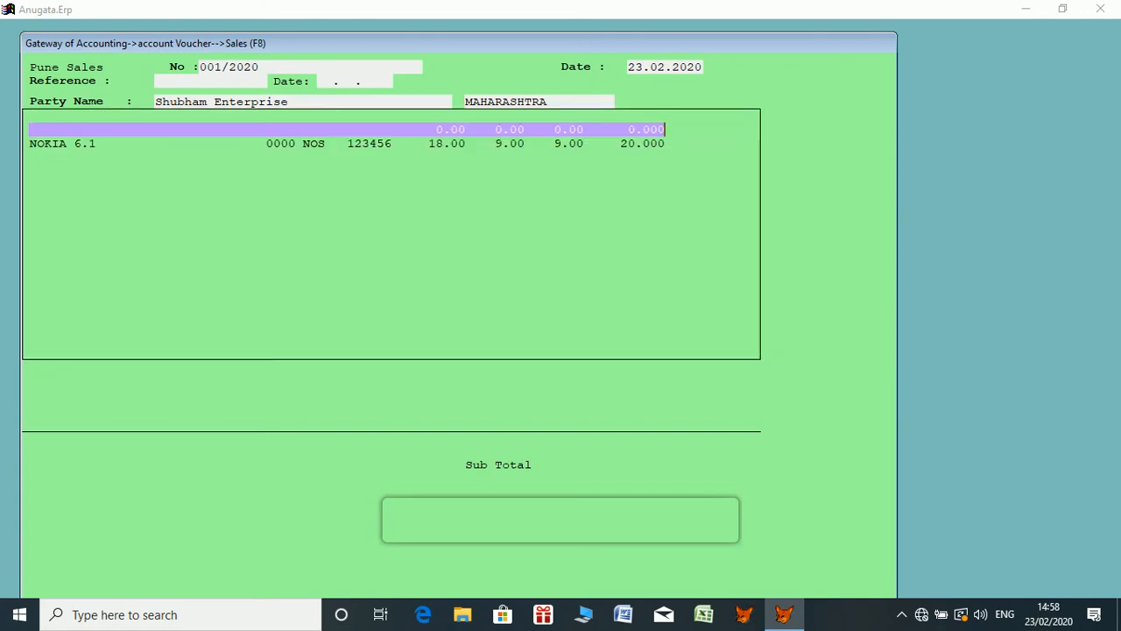
key("Escape")
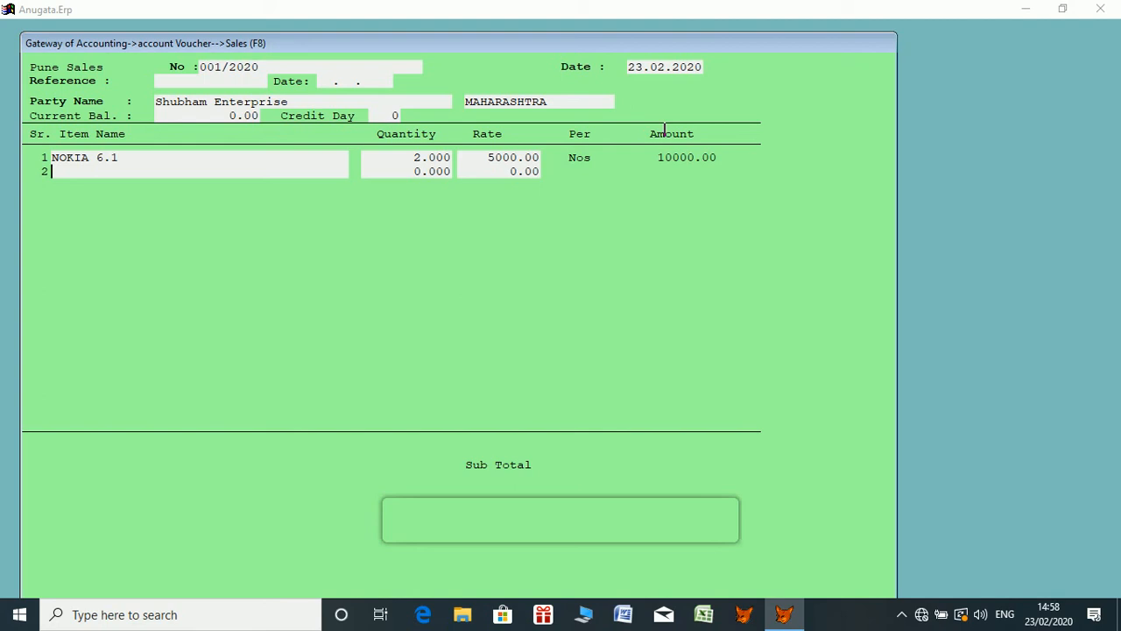
key("alt+c")
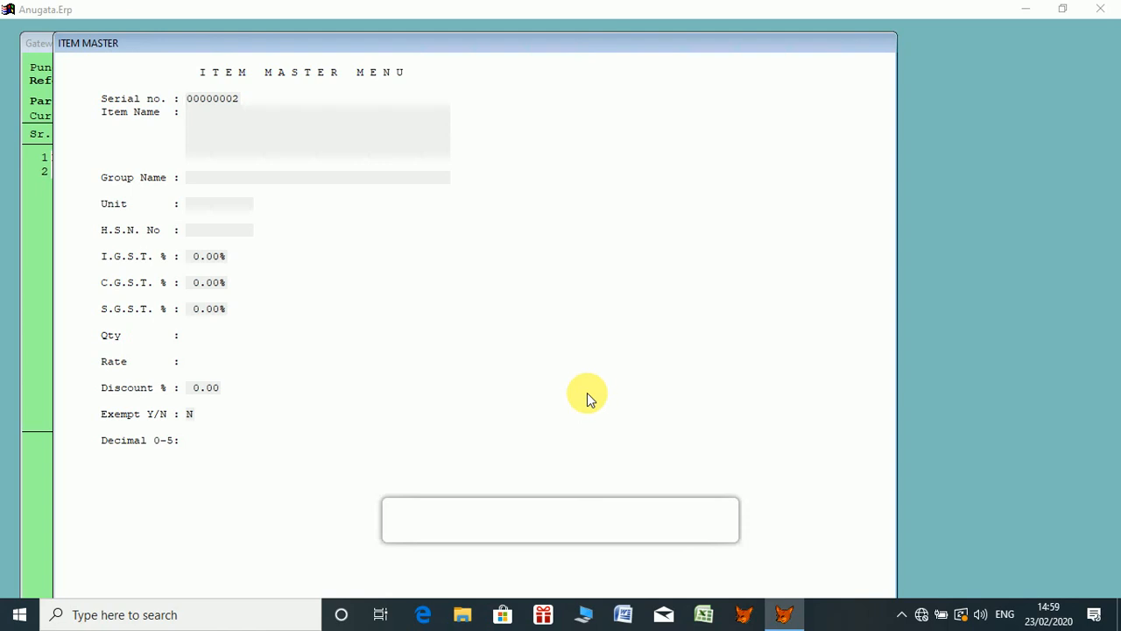
key("Return")
type("eXEM")
key("BackSpace")
key("BackSpace")
key("BackSpace")
key("BackSpace")
type("Earphone")
key("Return")
key("Return")
key("Return")
key("Return")
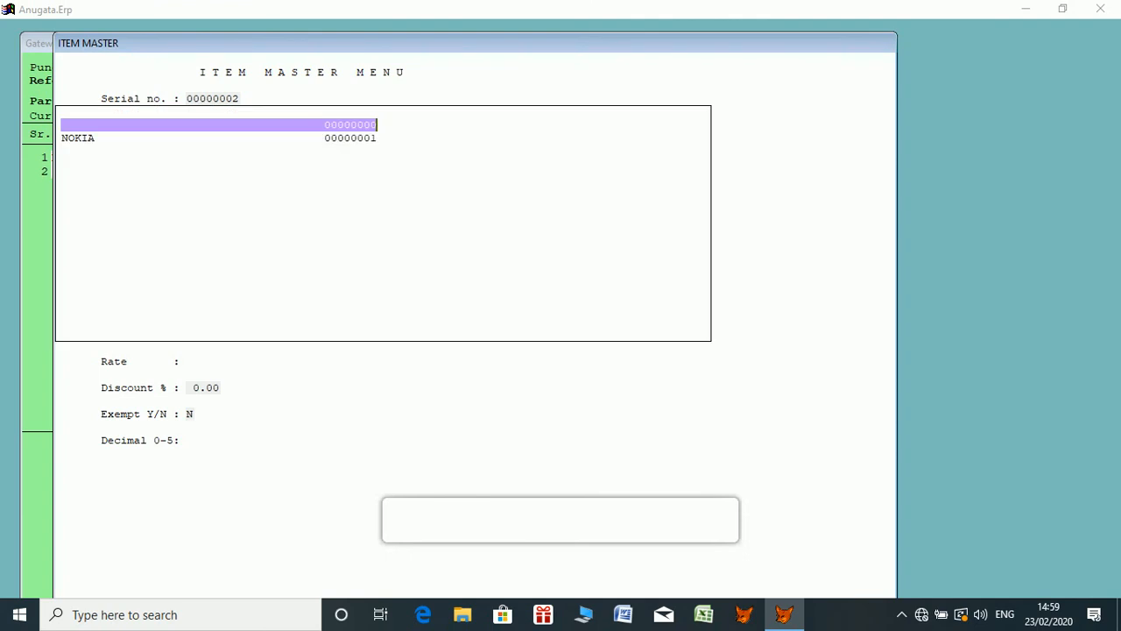
Move past the item group and clear the mistakenly accepted Kgs unit
key("Return")
key("Return")
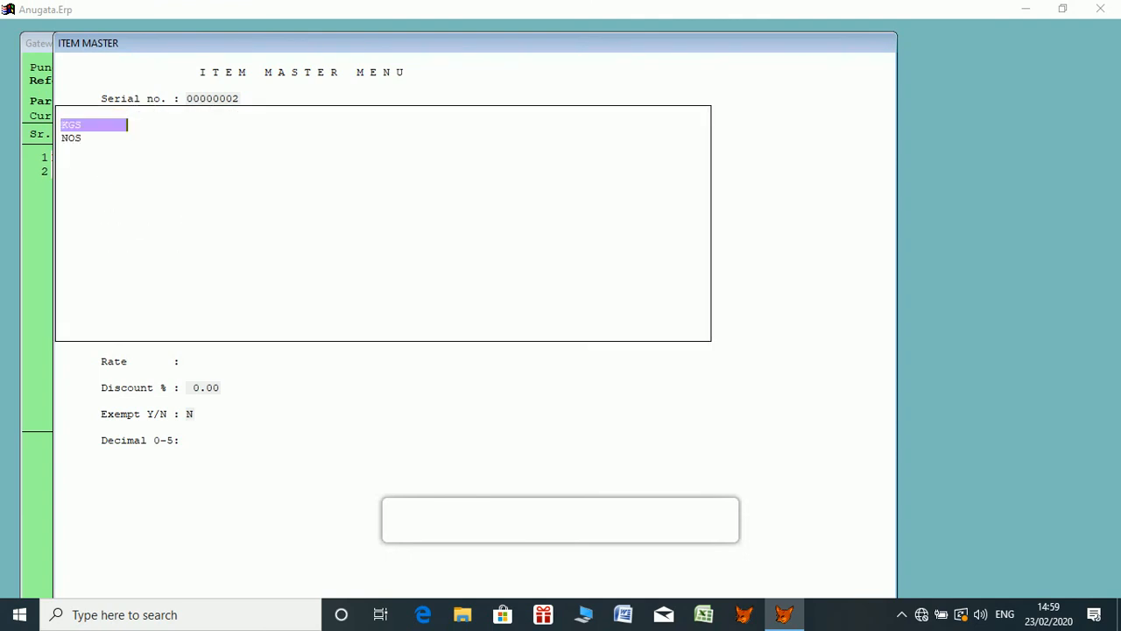
key("Return")
key("Return")
key("Escape")
key("Up")
key("Return")
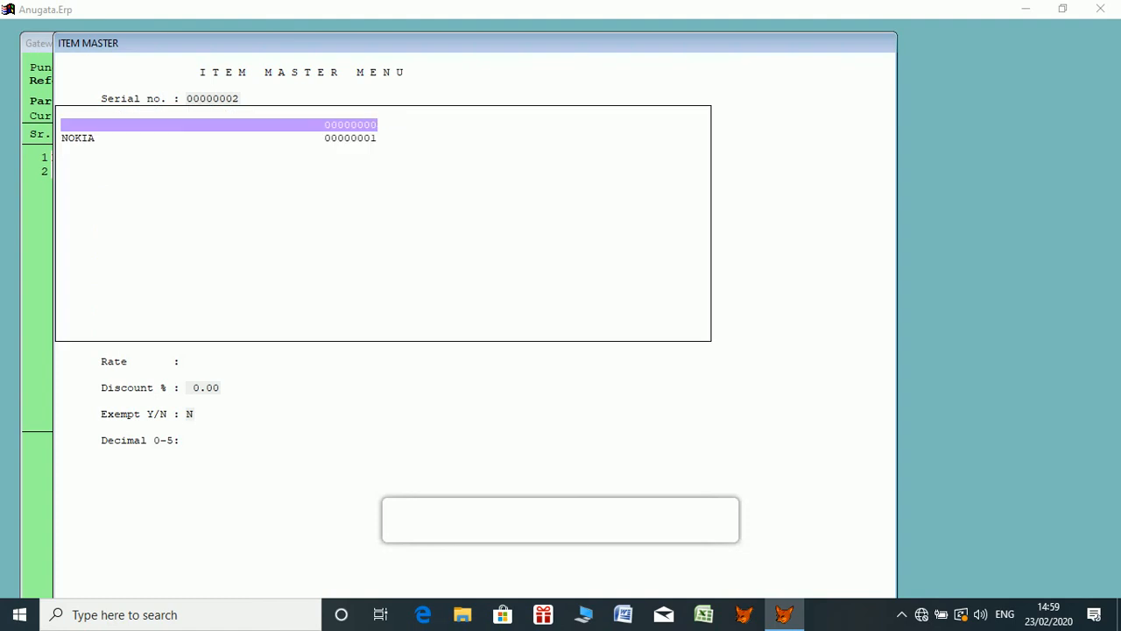
key("Return")
key("Return")
key("Return")
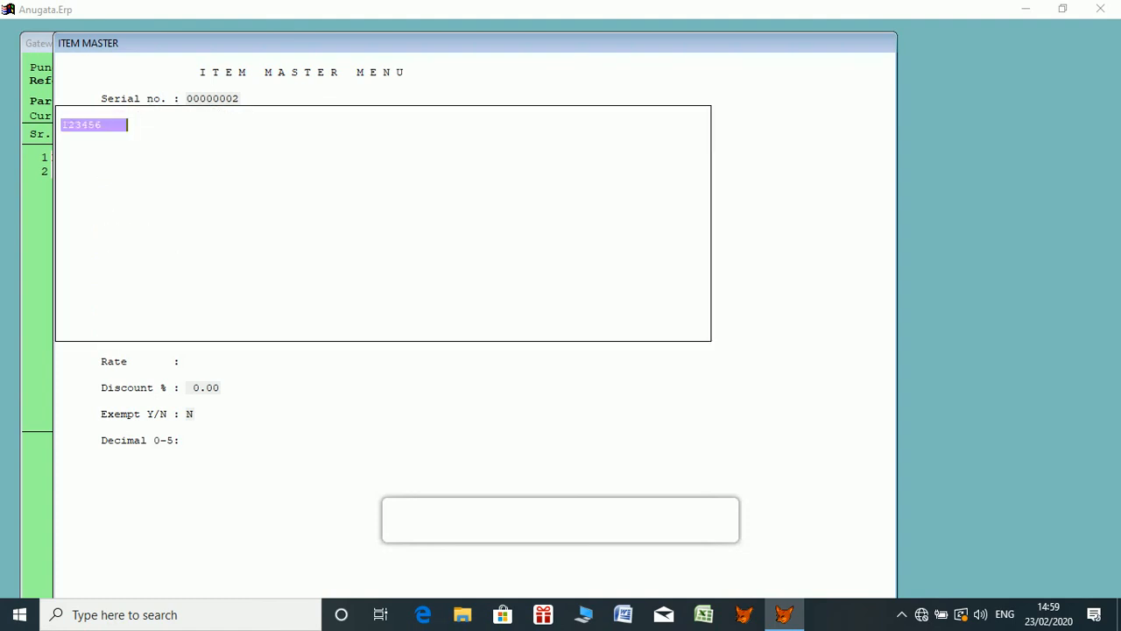
key("Escape")
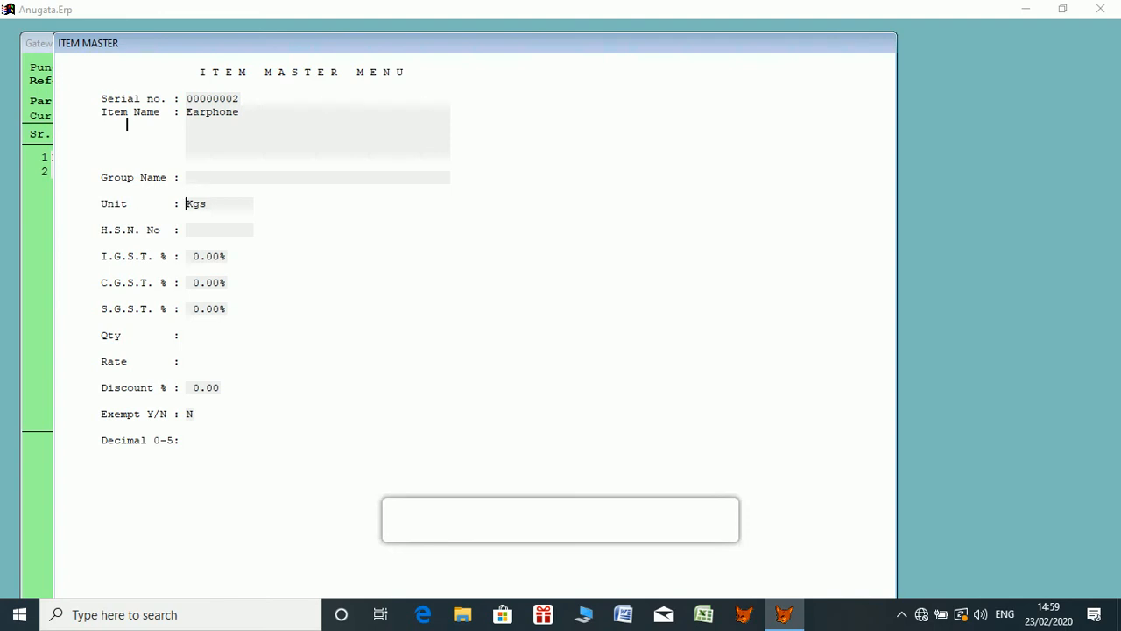
key("Delete")
key("Delete")
key("Delete")
Set the Earphone unit to Nos, leave HSN blank, and enter 18% IGST (9% CGST and SGST)
key("Return")
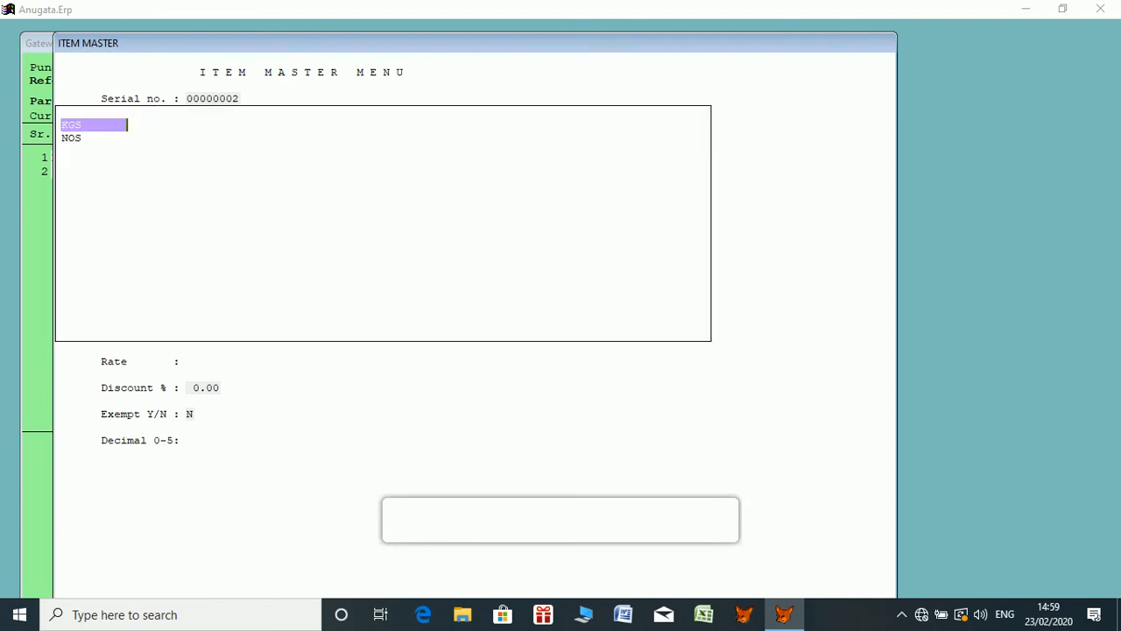
key("Down")
key("Return")
key("Return")
key("Escape")
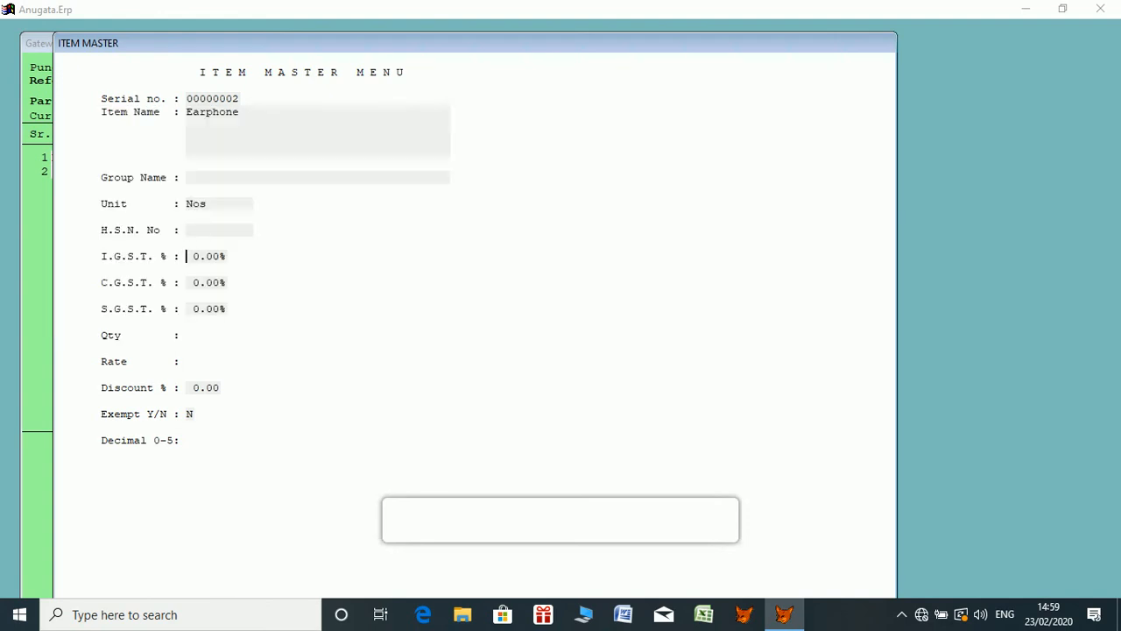
type("18")
key("Return")
key("Return")
key("Return")
key("Return")
key("Return")
key("Return")
Save the Earphone item and add it to line 2 with quantity 1
key("y")
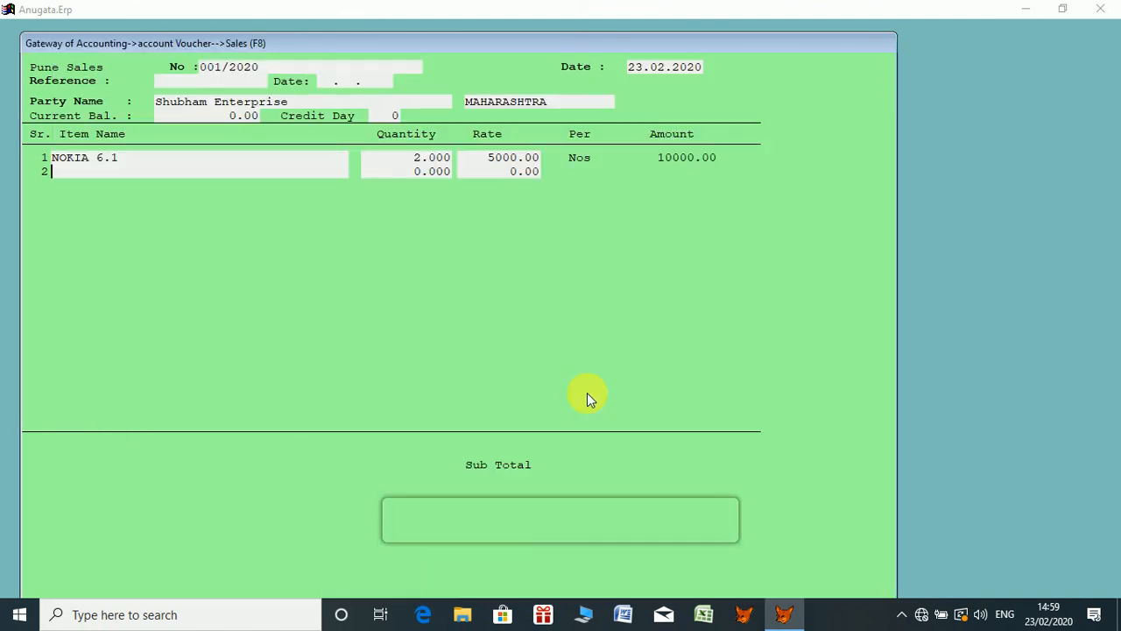
key("Return")
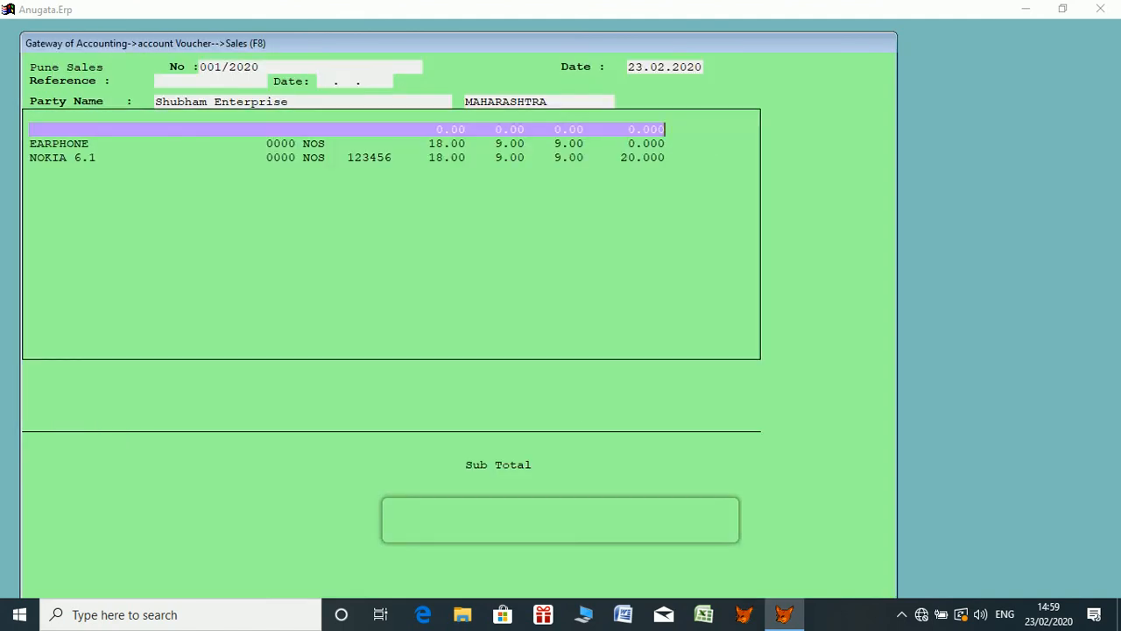
key("Down")
key("Return")
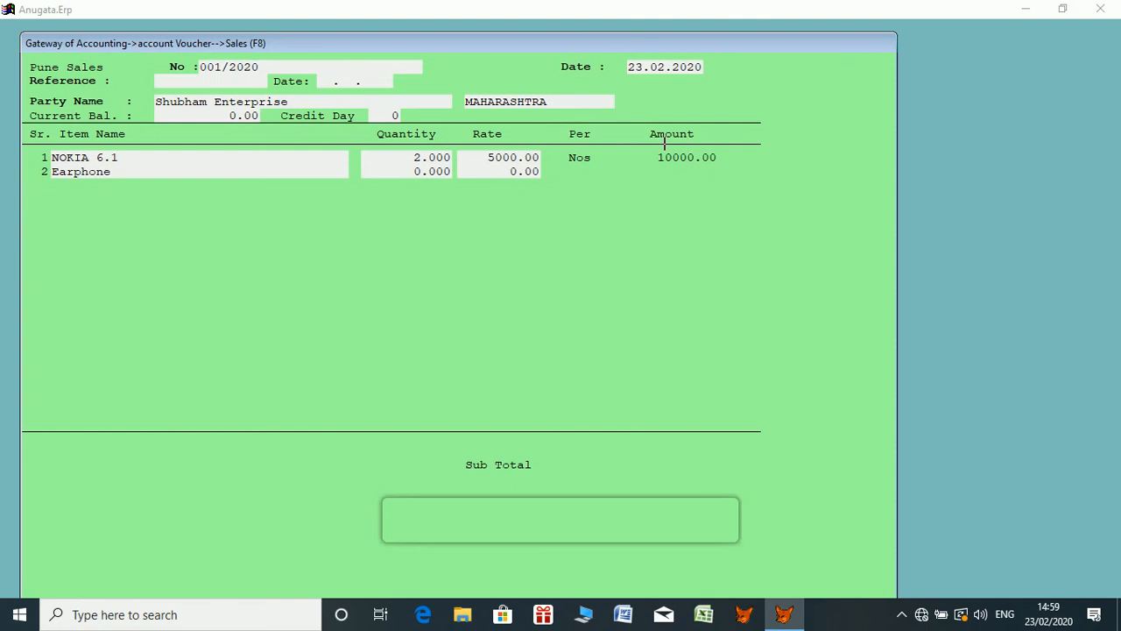
type("1")
key("Return")
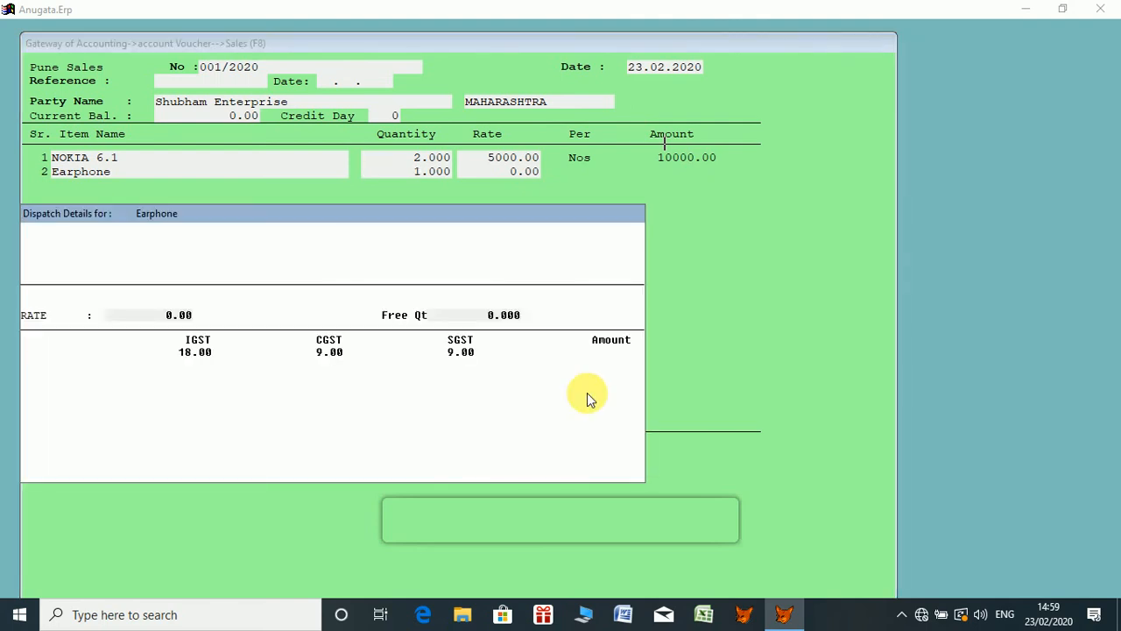
Give the Earphone line a rate of 1500.00 and compute its GST and amount
type("1500")
key("Return")
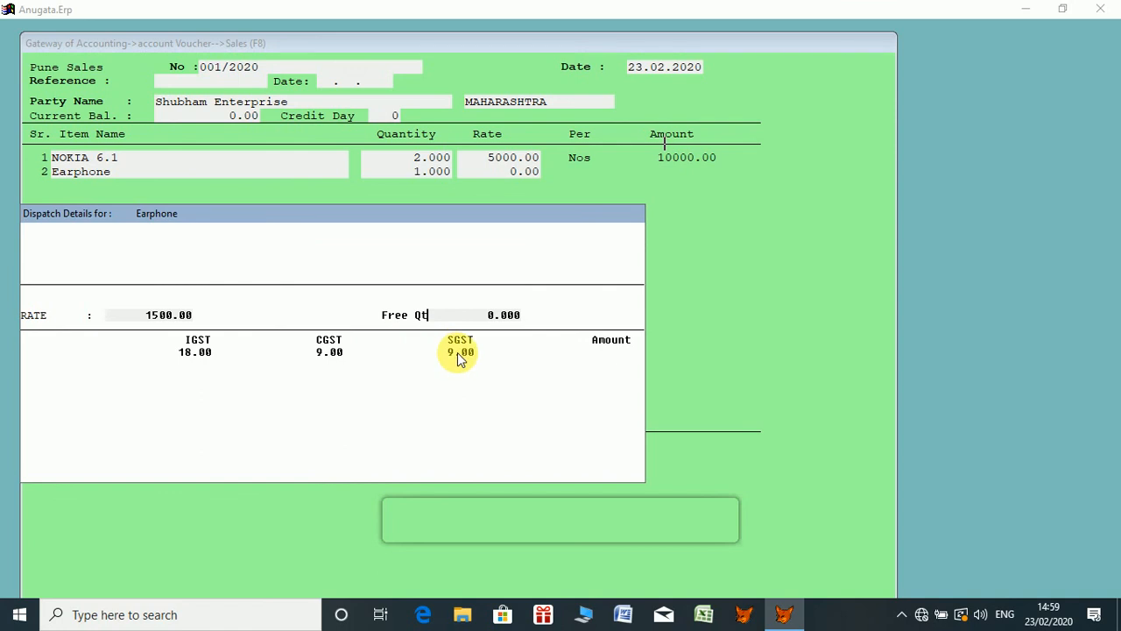
key("Return")
key("Return")
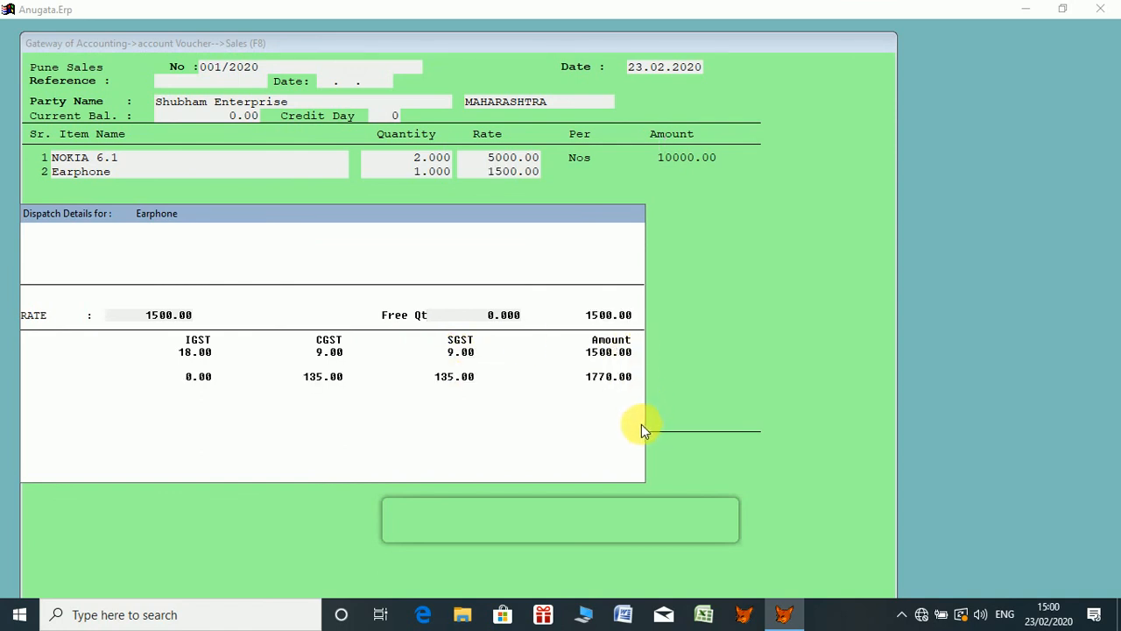
key("Return")
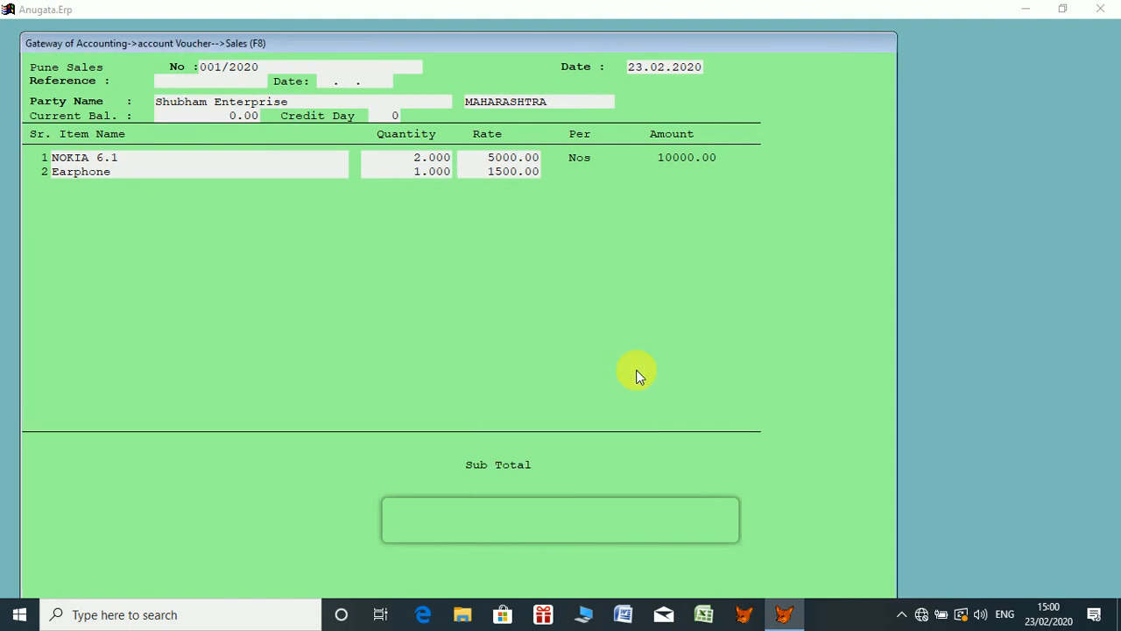
key("Return")
key("Return")
key("Return")
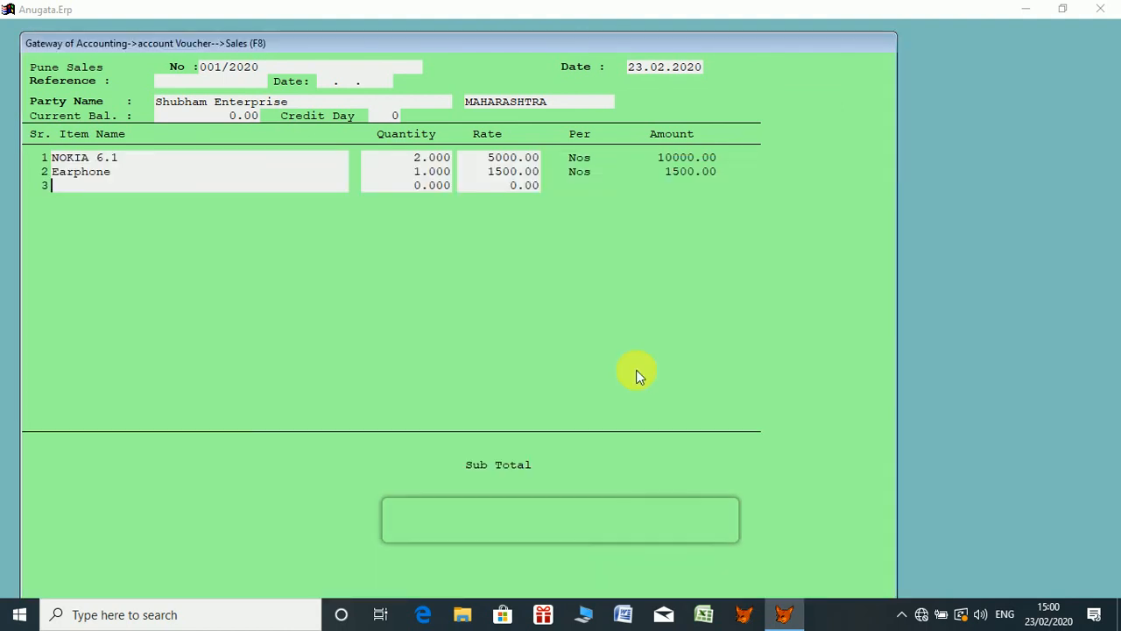
Leave line 3 empty to reach totals: Sub Total 11500.00 with SGST and CGST of 735.00 each
key("Return")
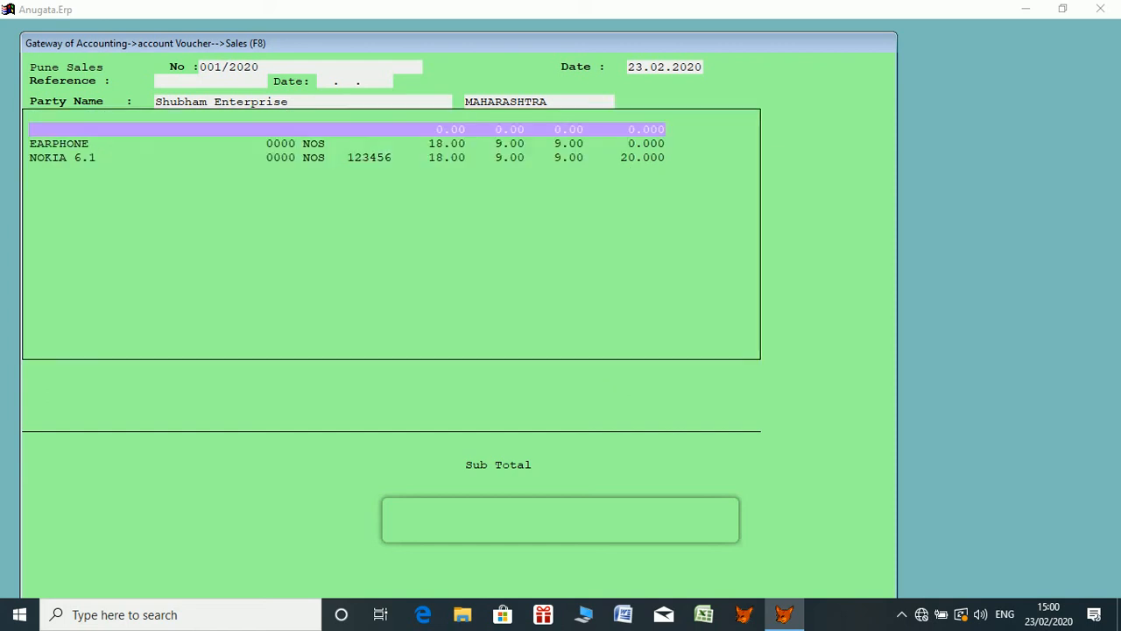
key("Return")
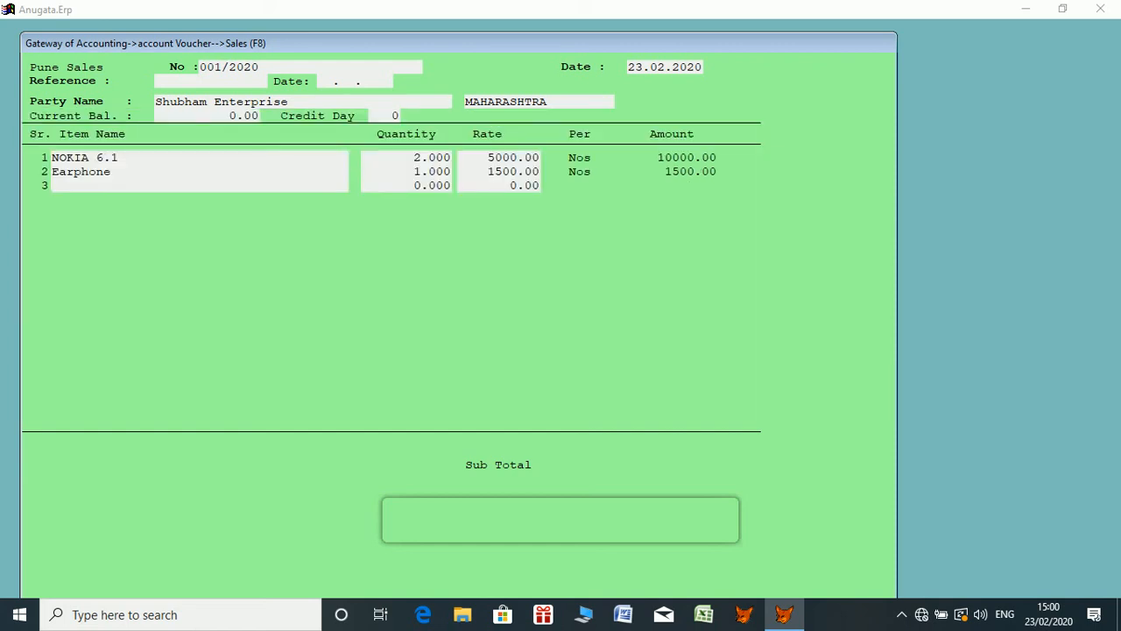
key("Return")
key("Return")
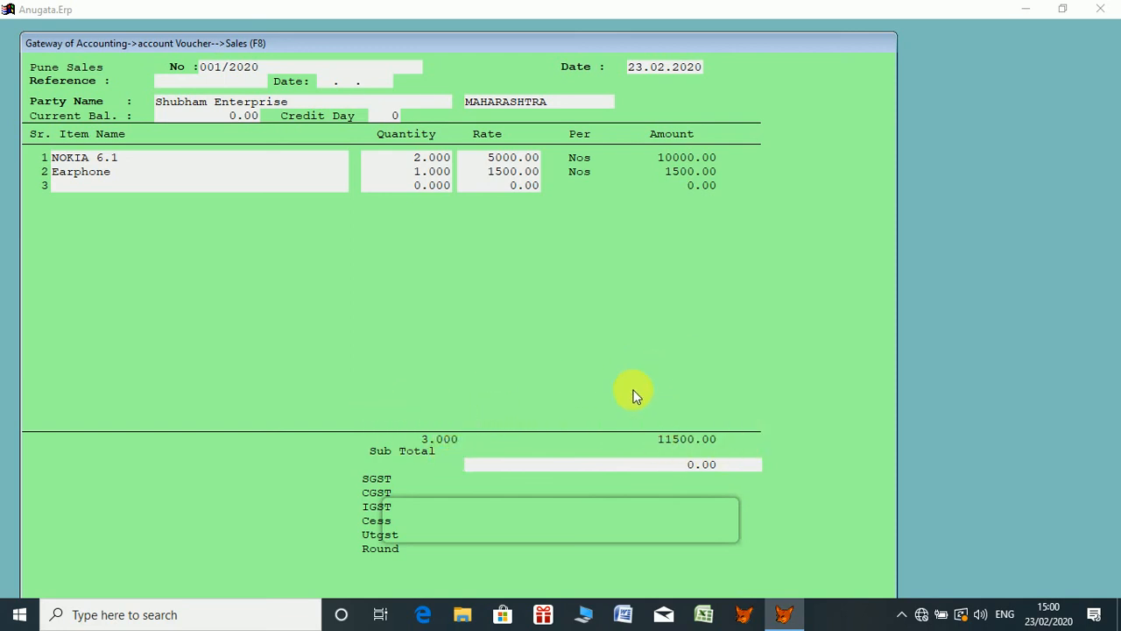
key("Return")
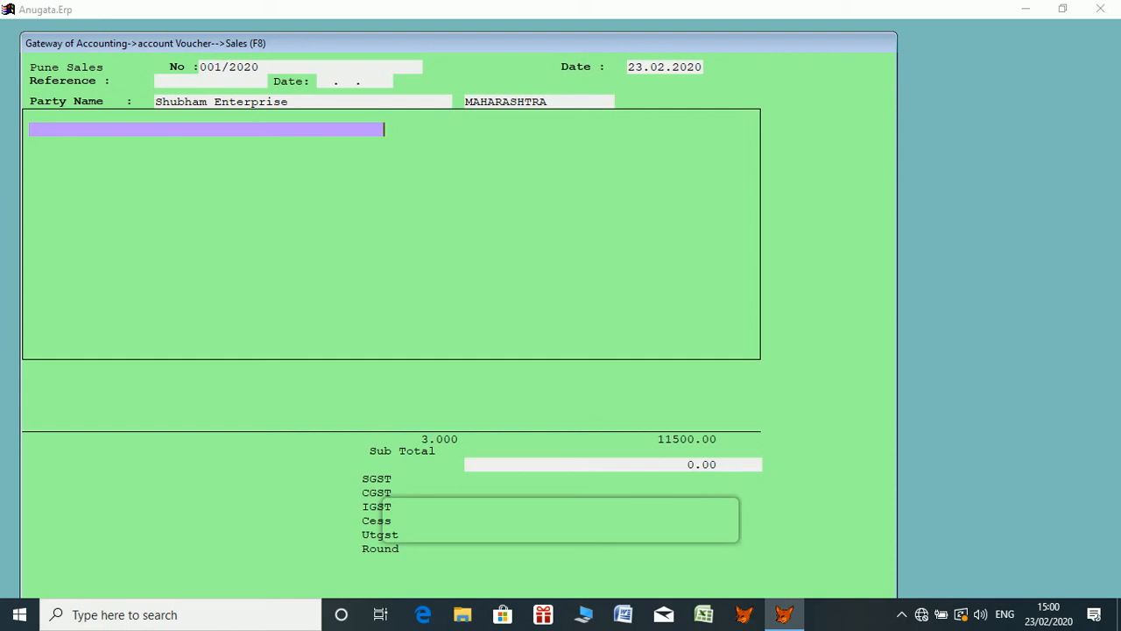
key("Return")
key("Return")
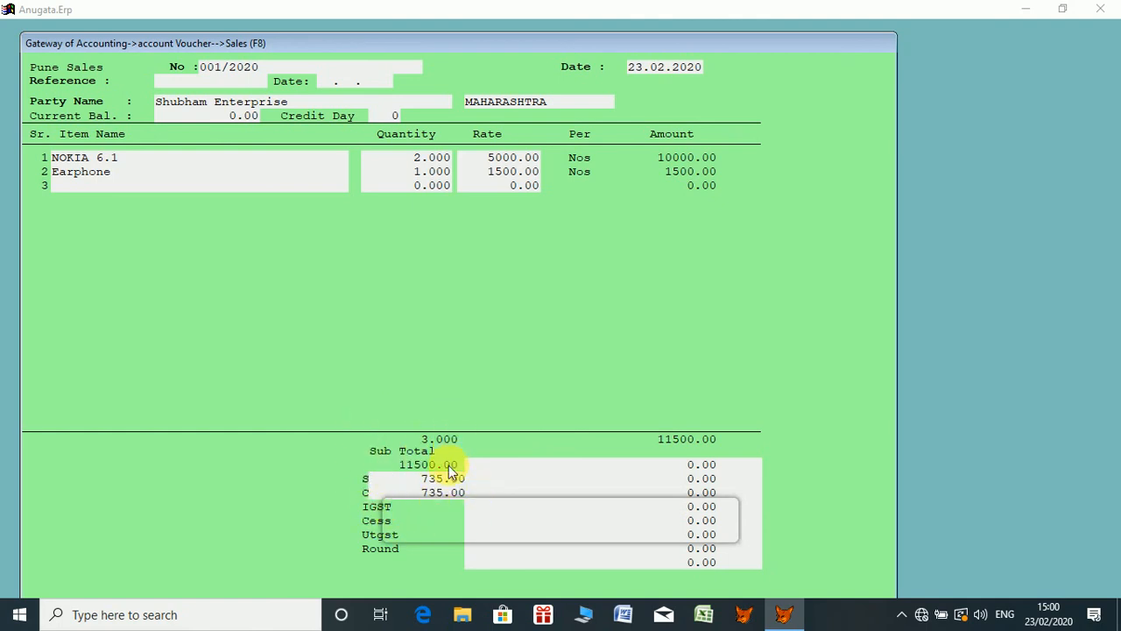
Save the Pune Sales voucher with a grand total of 12970.00
key("Return")
key("Return")
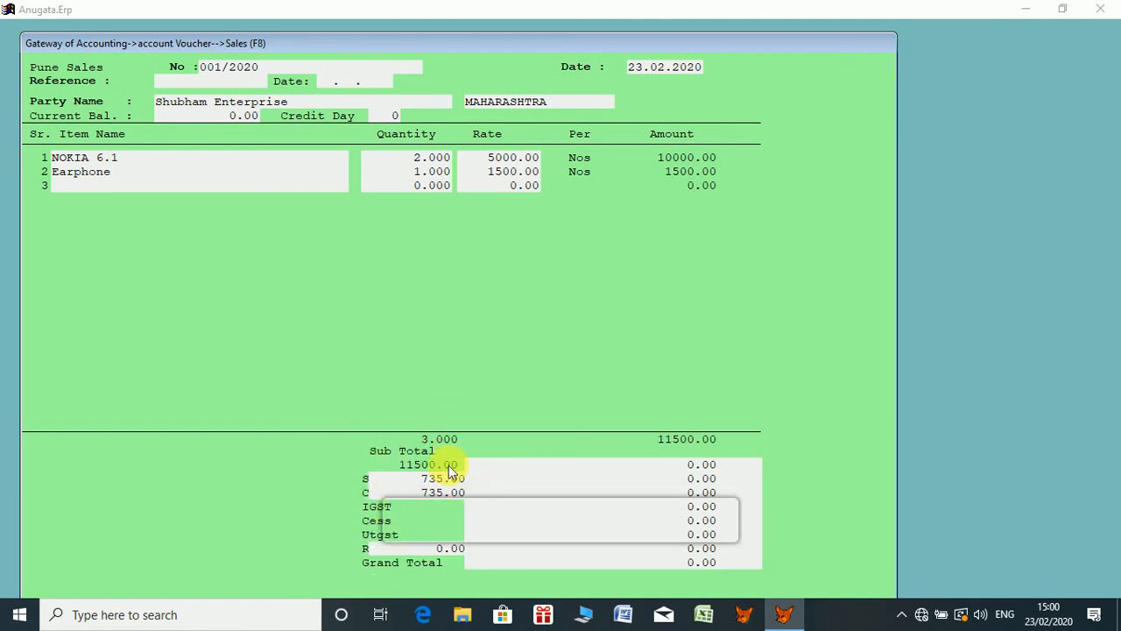
key("Return")
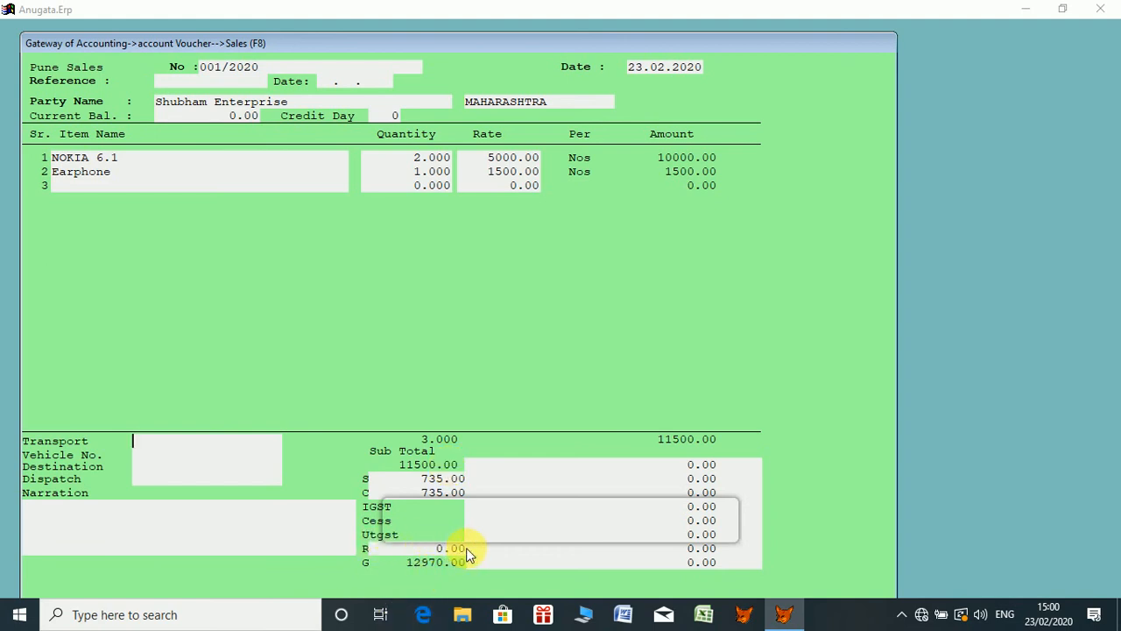
key("Return")
key("Return")
key("Return")
key("Return")
key("Return")
key("Return")
key("Return")
key("Return")
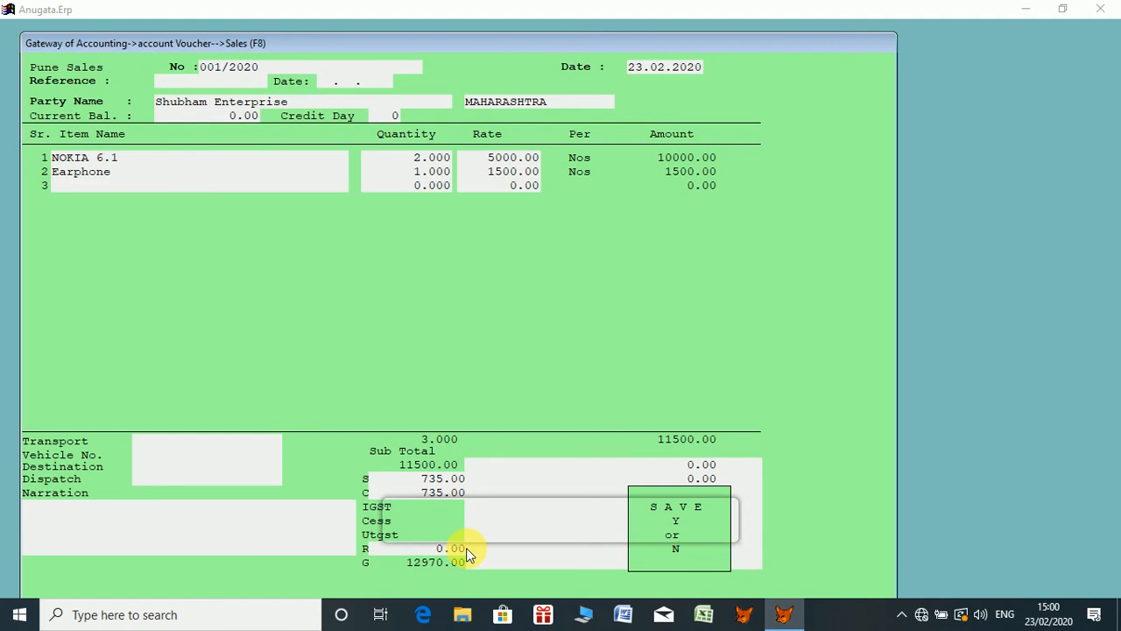
key("y")
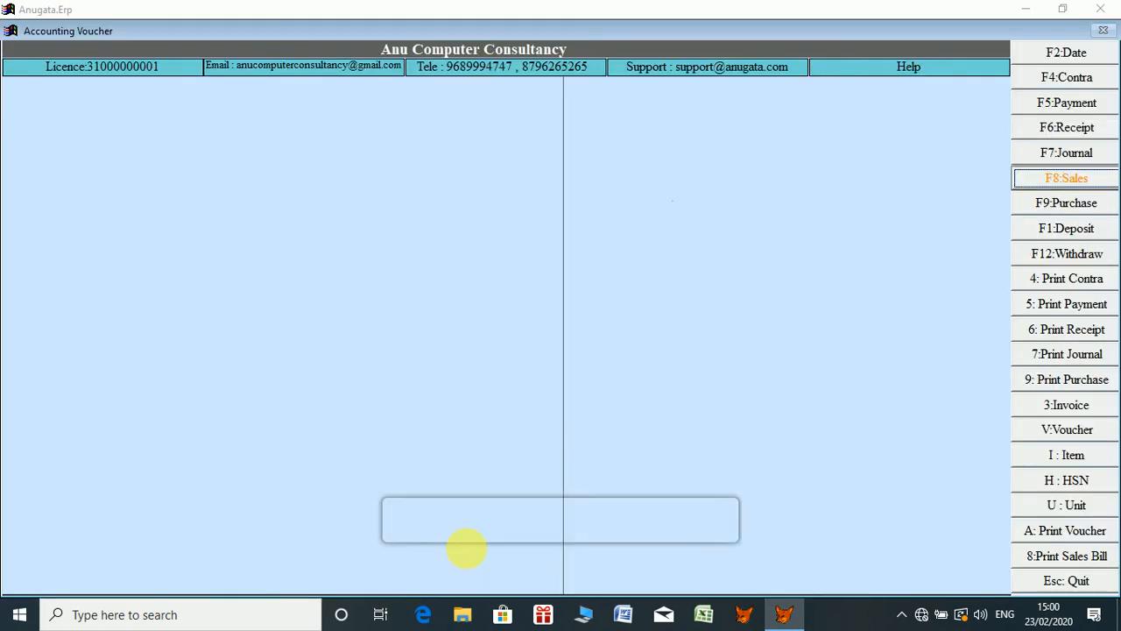
Exit Anugata.Erp to the Windows desktop
key("Escape")
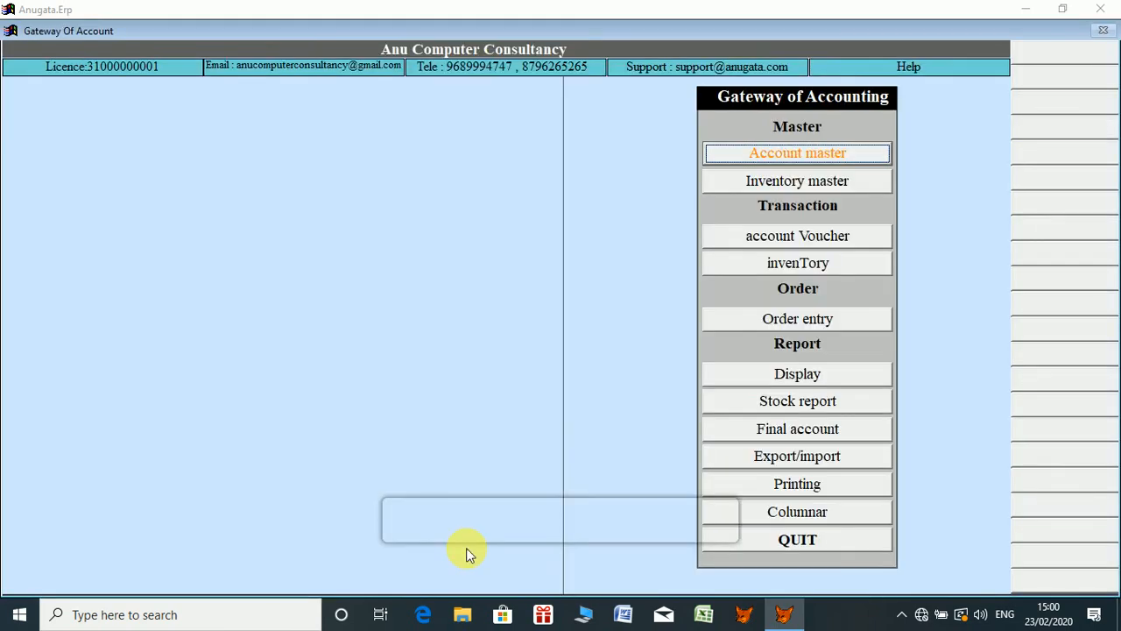
key("Escape")
key("Return")
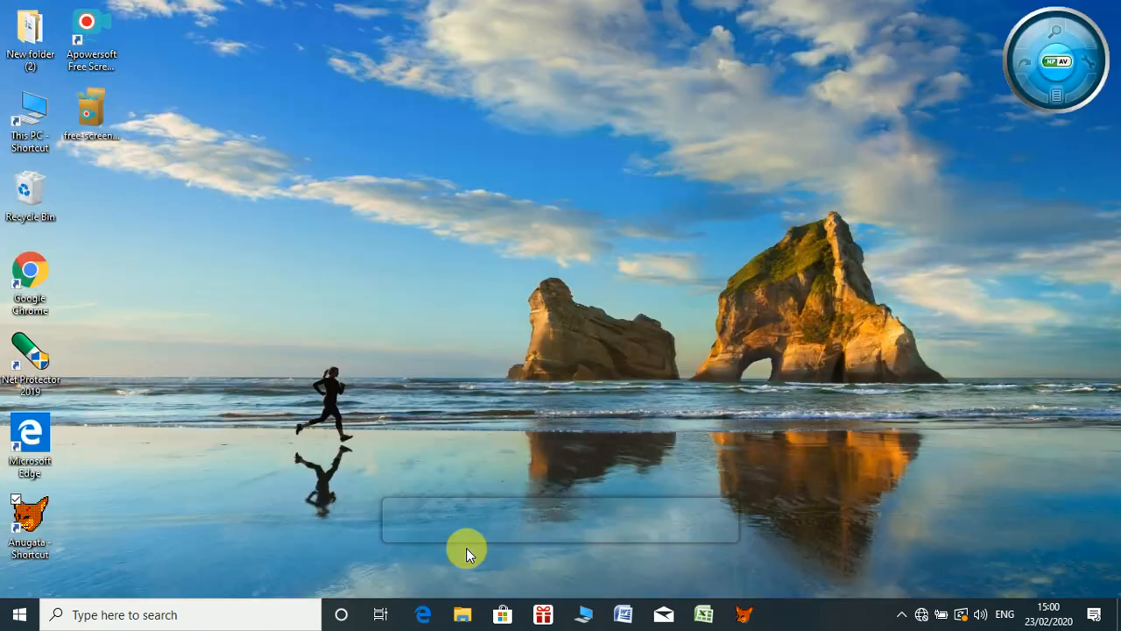